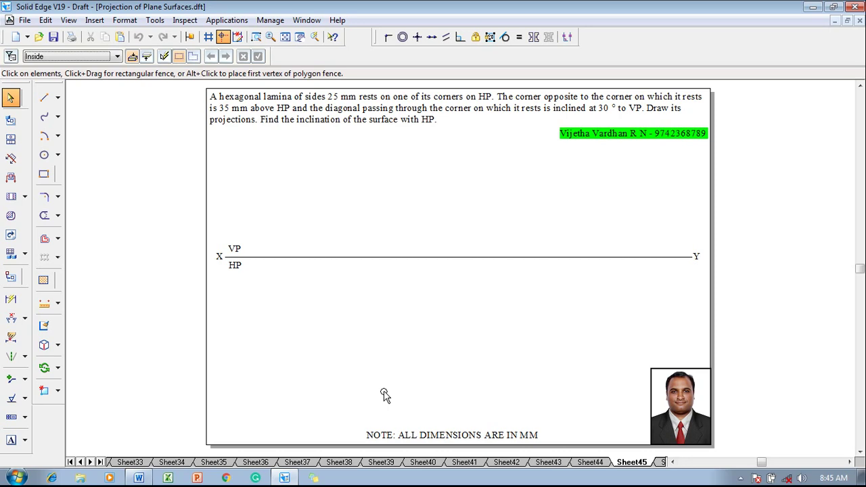
Place a hexagon with a 25 mm flat length using the nSidePolygon macro.
click(232, 21)
mouse_move(237, 67)
click(332, 67)
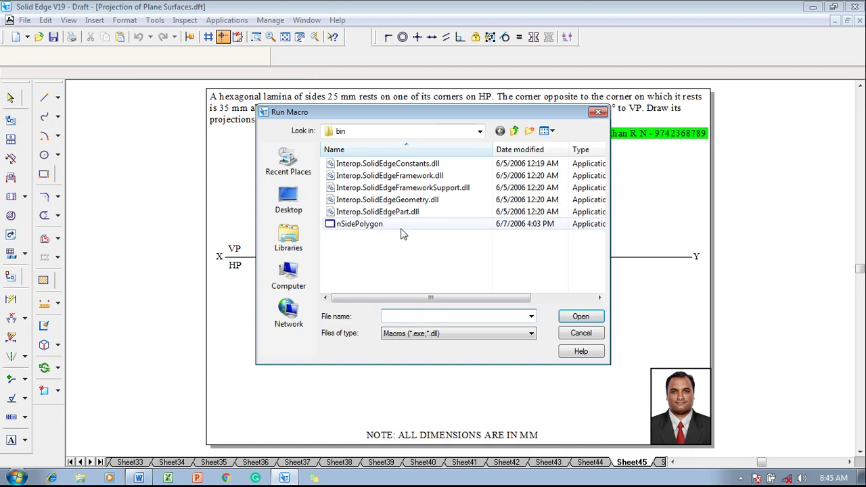
click(399, 225)
click(577, 316)
click(363, 206)
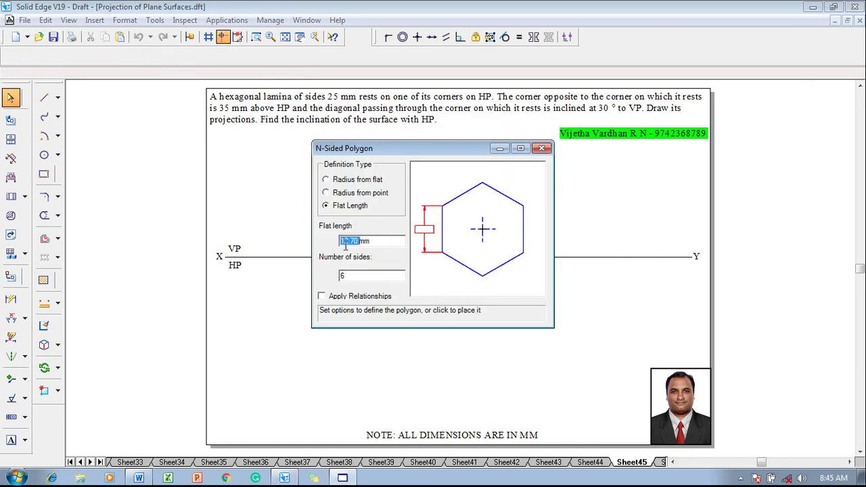
text(25)
click(395, 350)
key(Escape)
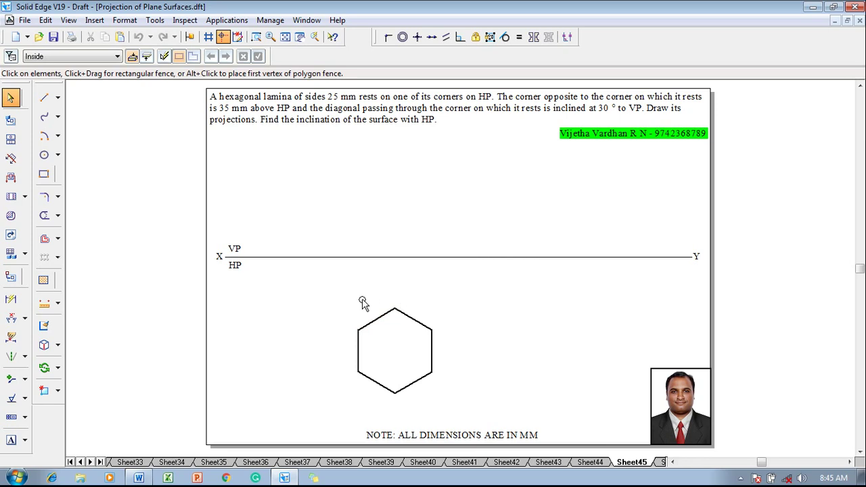
Rotate the hexagon 30° about its bottom corner and shift it up and left below XY.
drag(353, 296, 454, 414)
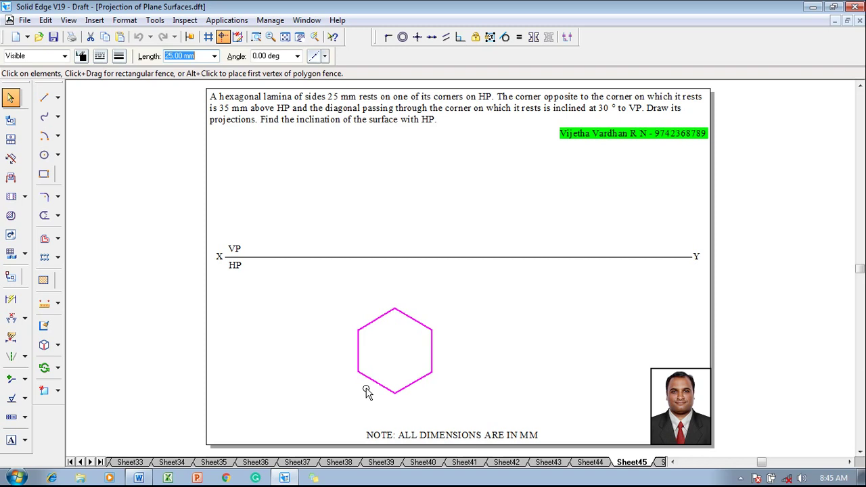
click(57, 368)
click(93, 381)
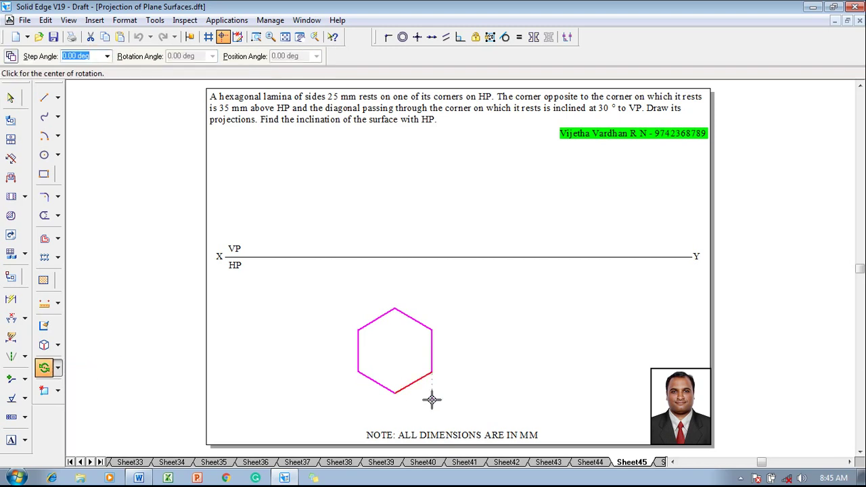
click(395, 392)
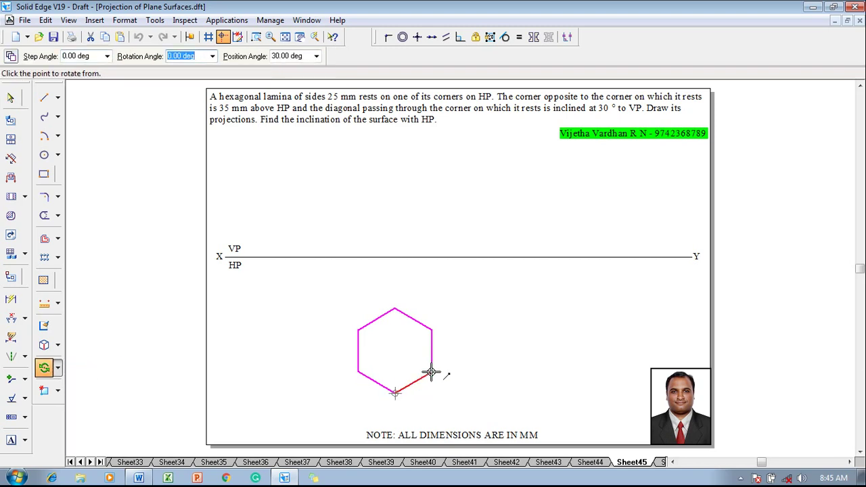
click(431, 373)
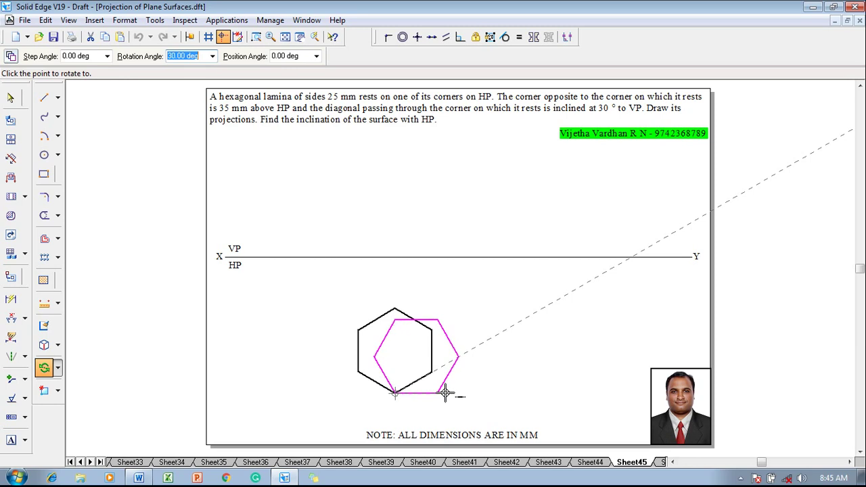
click(446, 392)
drag(445, 391, 351, 347)
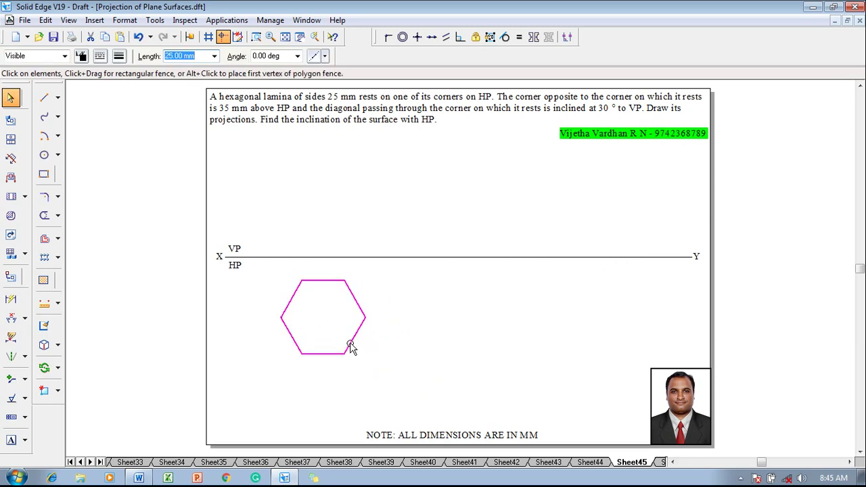
Draw thin vertical projectors from the hexagon's left and bottom-left corners up to XY.
click(44, 98)
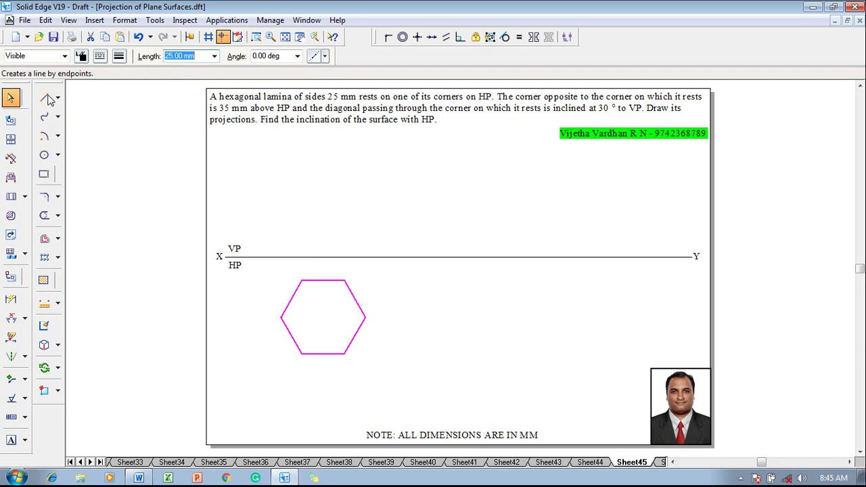
click(119, 57)
click(131, 120)
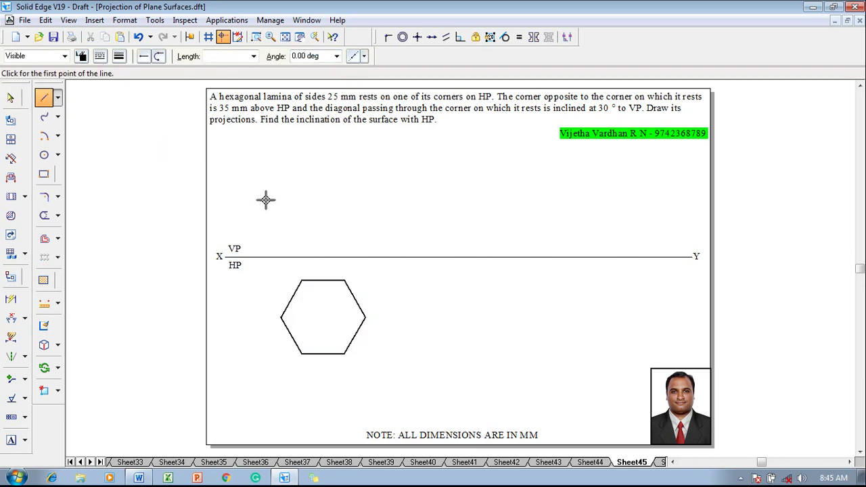
click(282, 318)
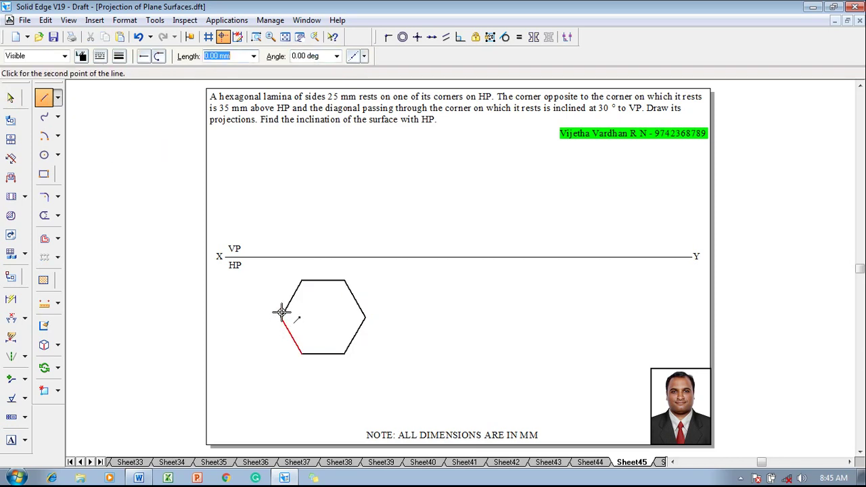
click(281, 257)
right_click(298, 266)
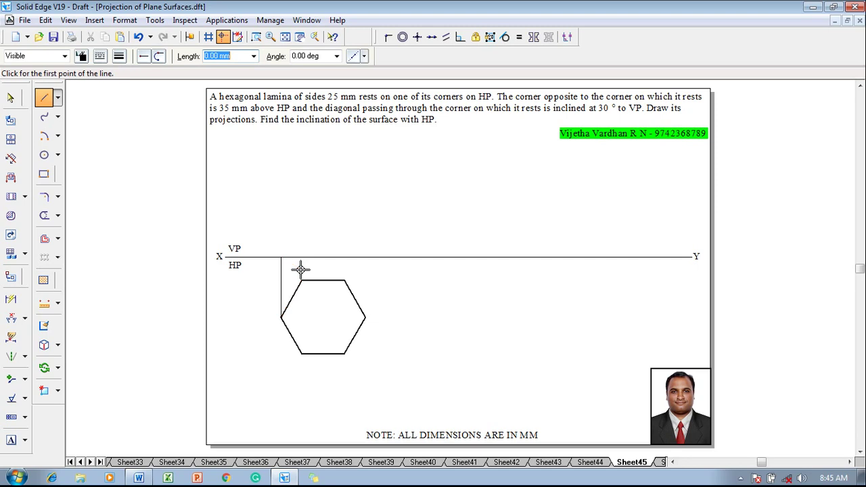
click(301, 354)
right_click(302, 302)
click(302, 353)
click(302, 257)
right_click(338, 215)
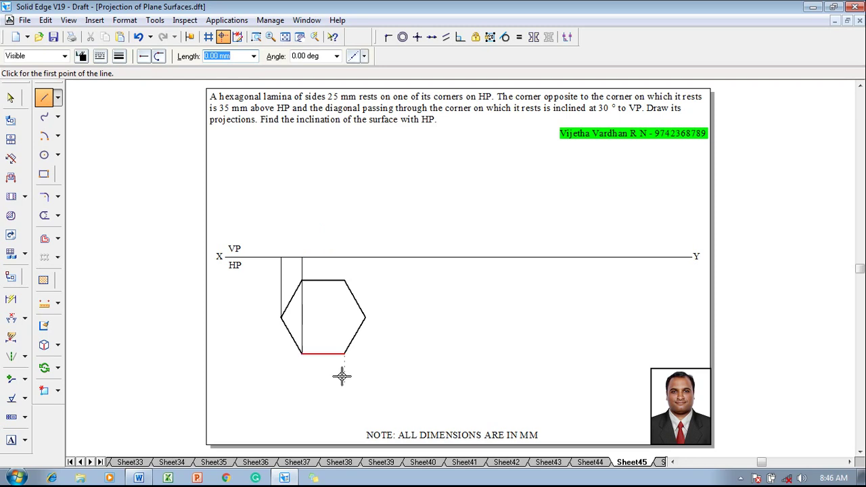
Draw projectors from the bottom-right and right corners up to the XY line.
click(345, 354)
click(345, 257)
right_click(357, 249)
click(366, 317)
click(365, 256)
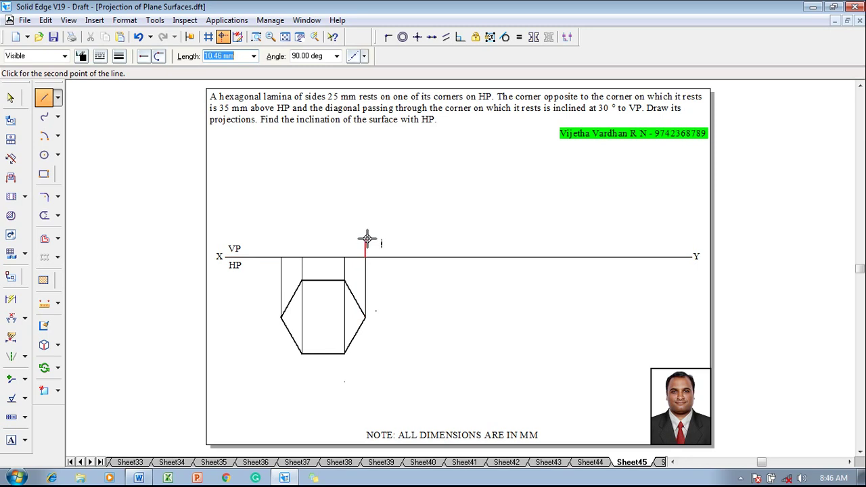
right_click(367, 238)
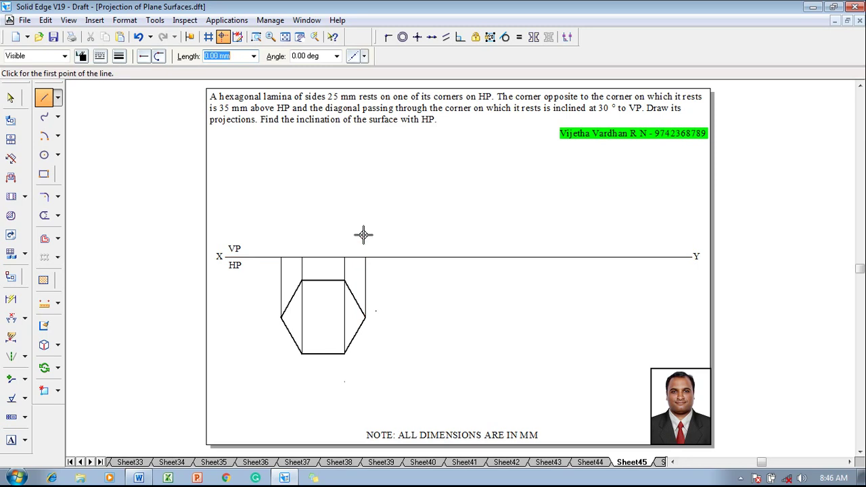
Draw the front view as a thicker line along XY between the projectors.
click(124, 61)
click(131, 101)
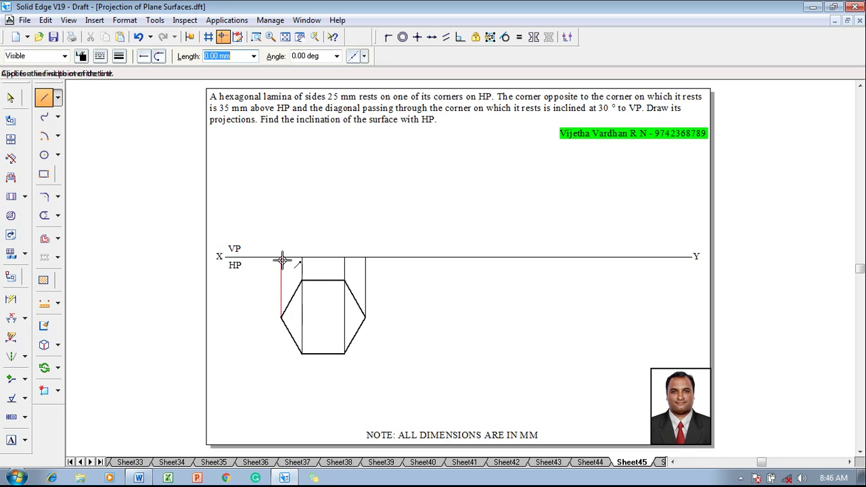
click(297, 259)
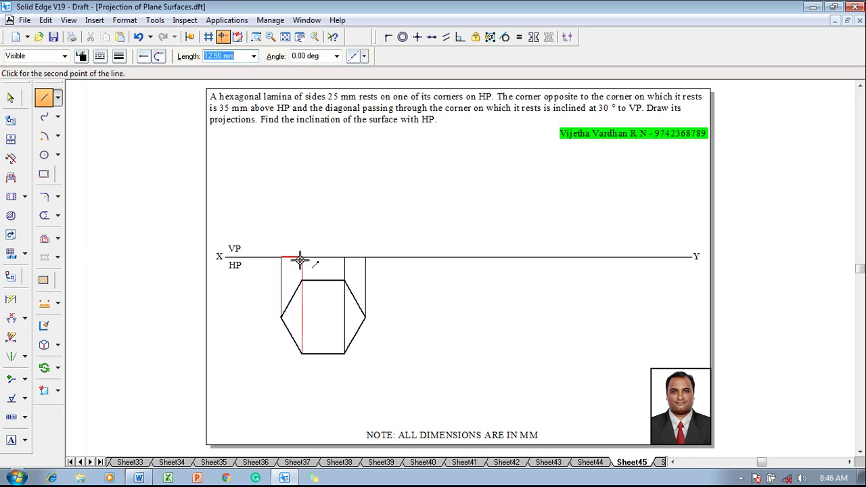
click(345, 257)
click(366, 257)
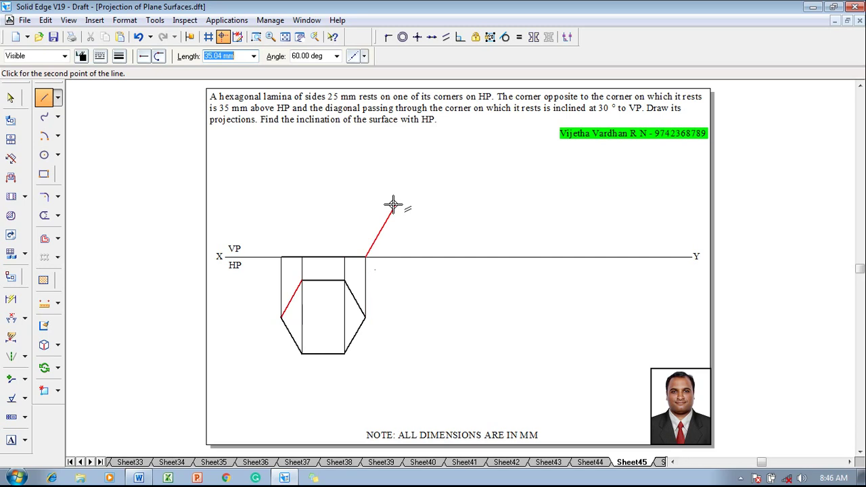
key(Escape)
Dimension the hexagon's lower-left side as 25.
click(11, 300)
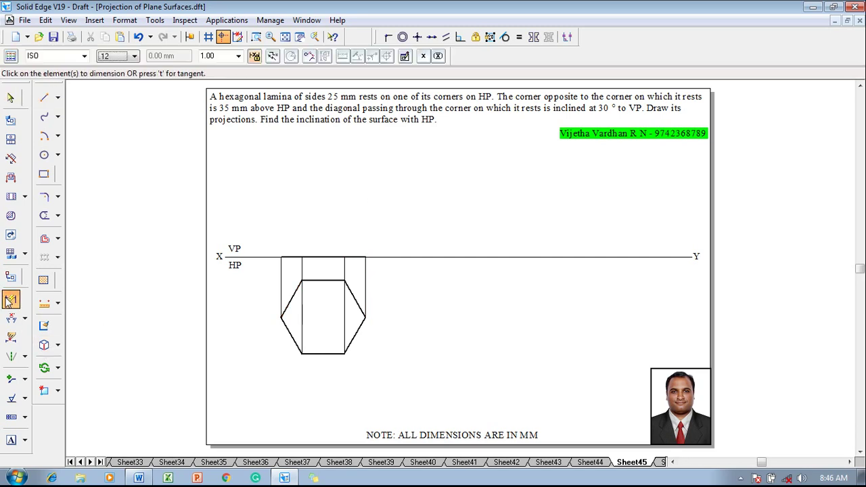
click(288, 328)
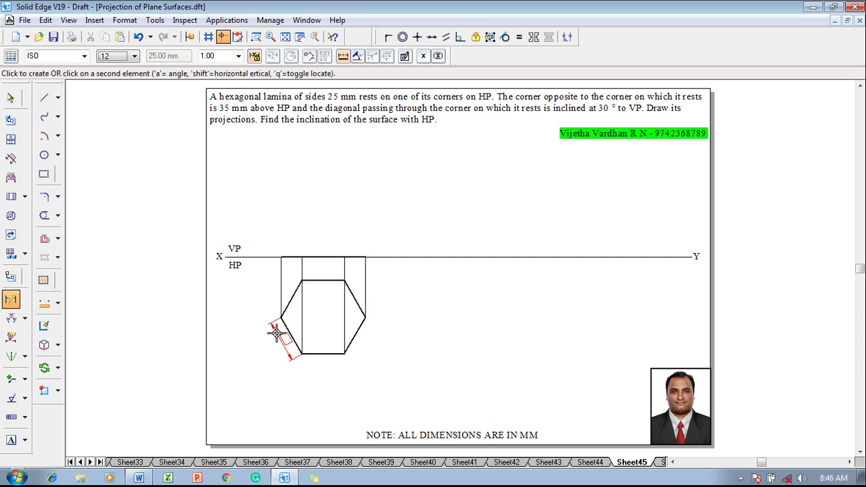
click(273, 334)
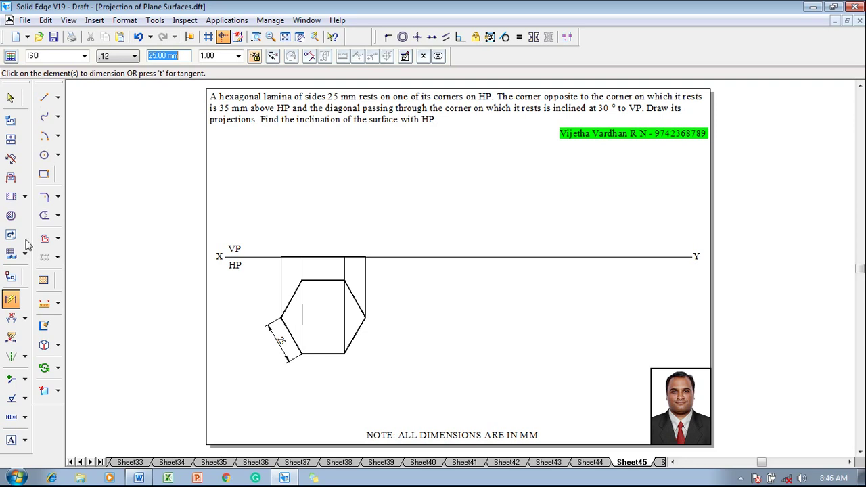
Label the hexagon corners a–f and the front-view points a', b'(f'), c'(e'), d' on XY.
click(13, 442)
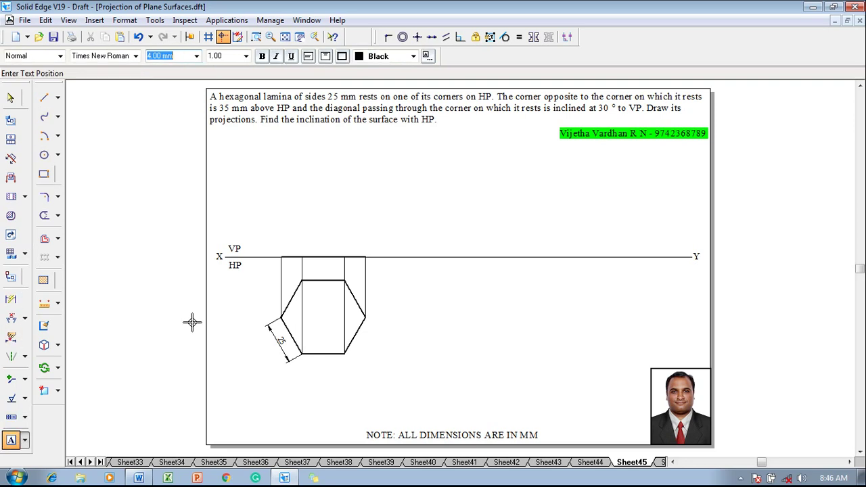
click(271, 308)
text(a)
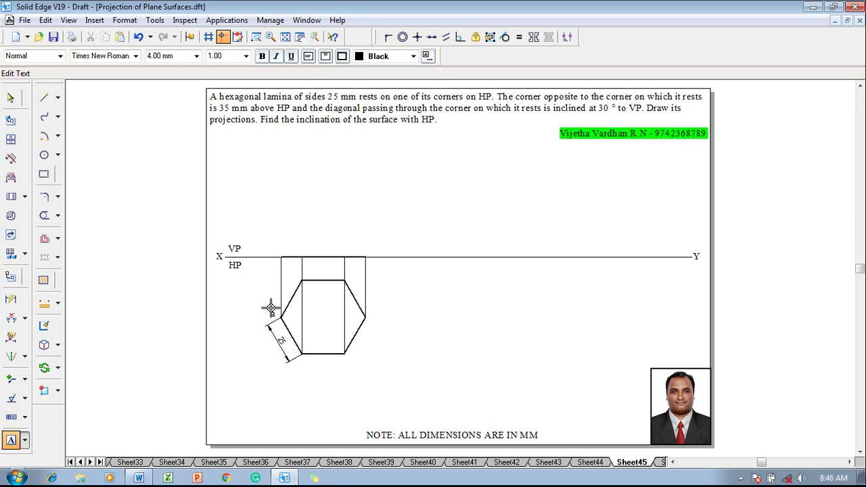
click(300, 355)
text(b)
click(339, 355)
text(c)
text(d)
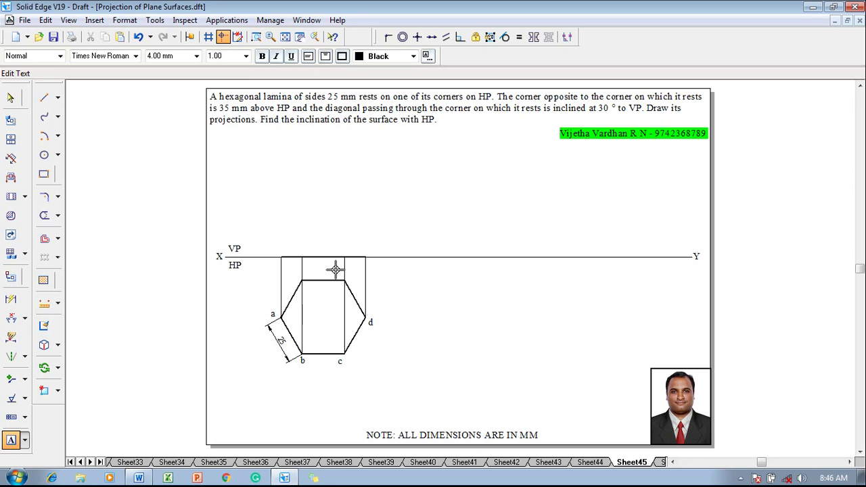
text(e)
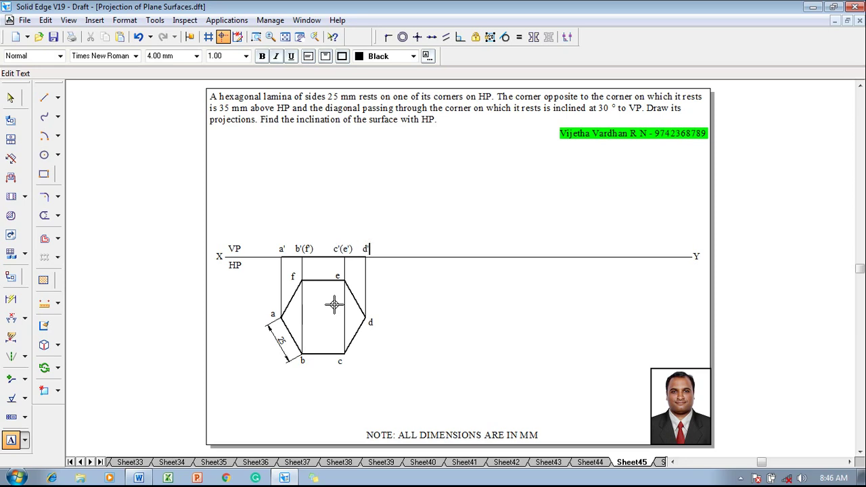
key(Escape)
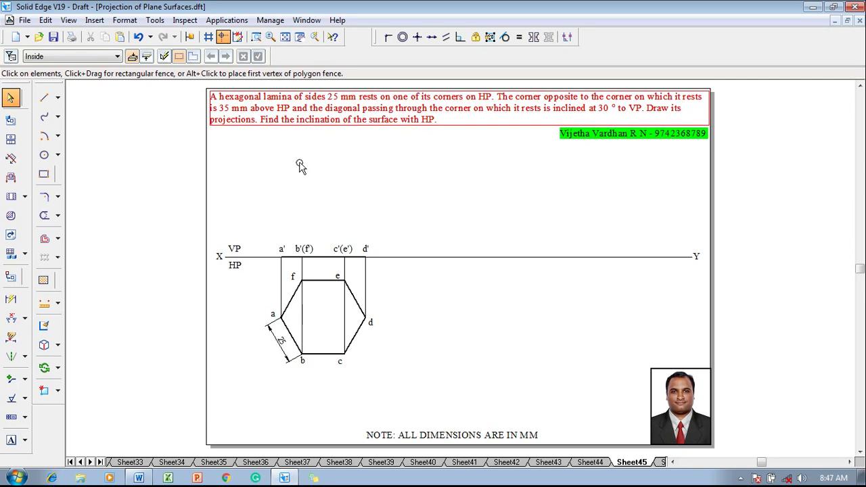
Draw a horizontal line above the front view.
click(44, 98)
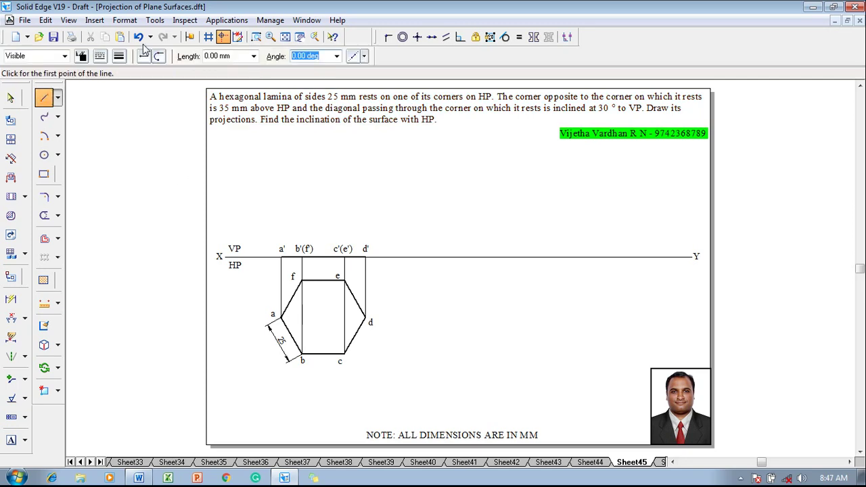
click(119, 55)
click(149, 104)
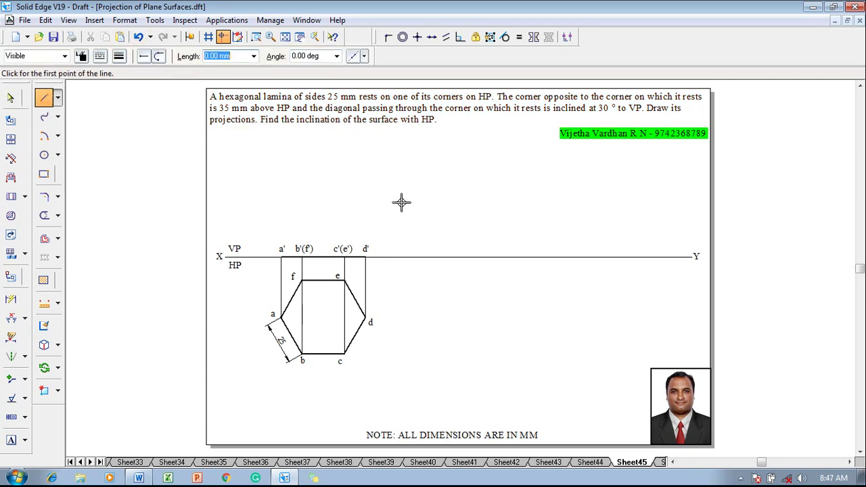
click(383, 194)
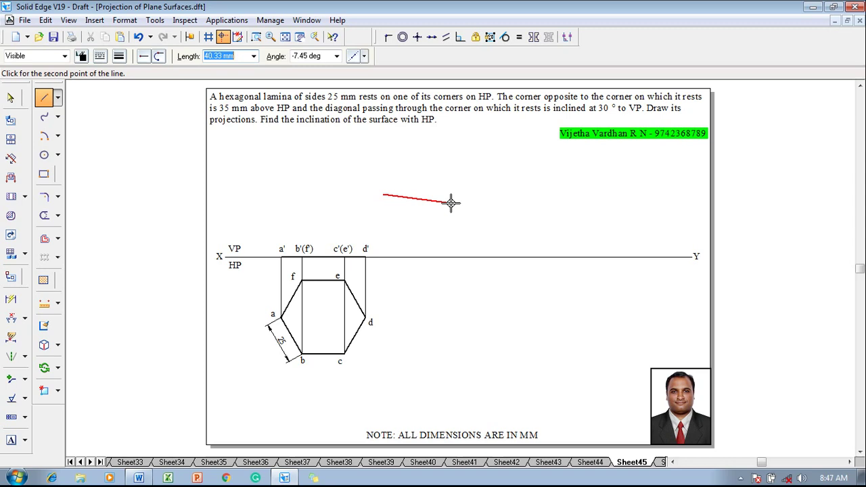
click(503, 194)
right_click(404, 184)
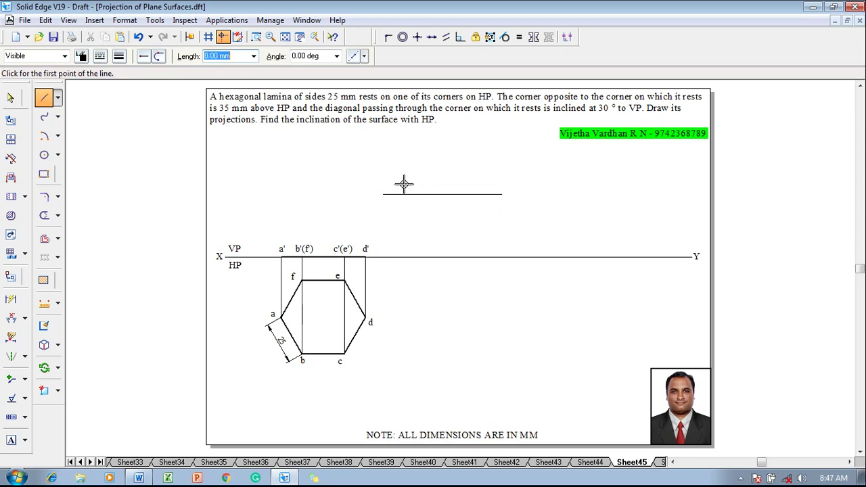
Dimension the new line 35 mm from the XY line.
click(11, 298)
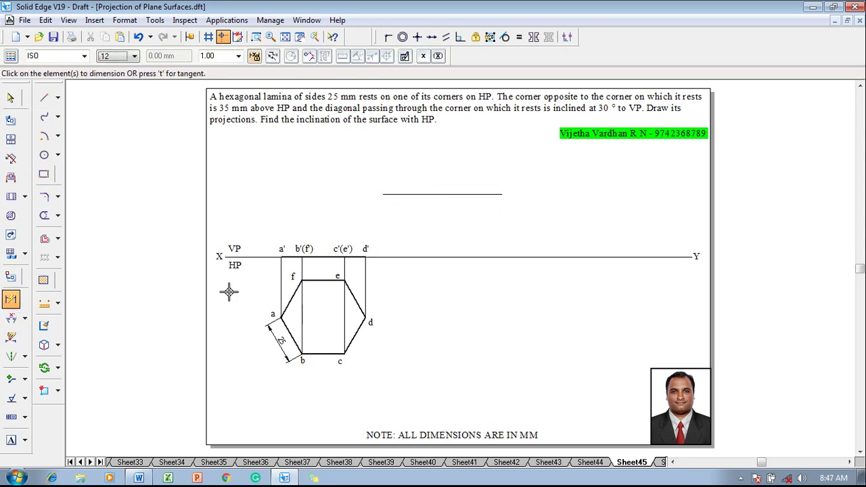
click(443, 195)
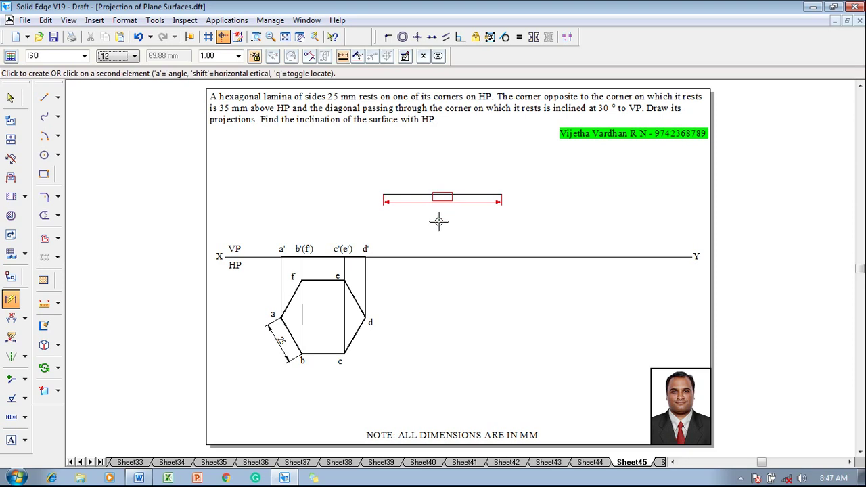
click(417, 256)
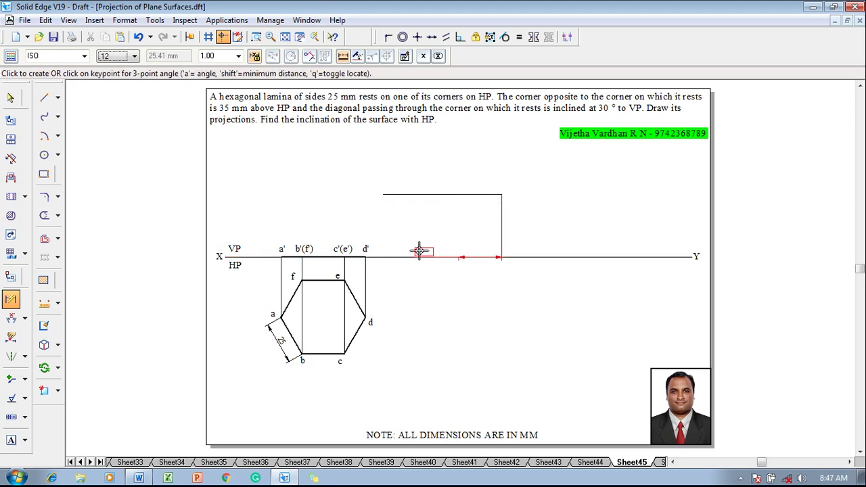
click(375, 235)
text(35)
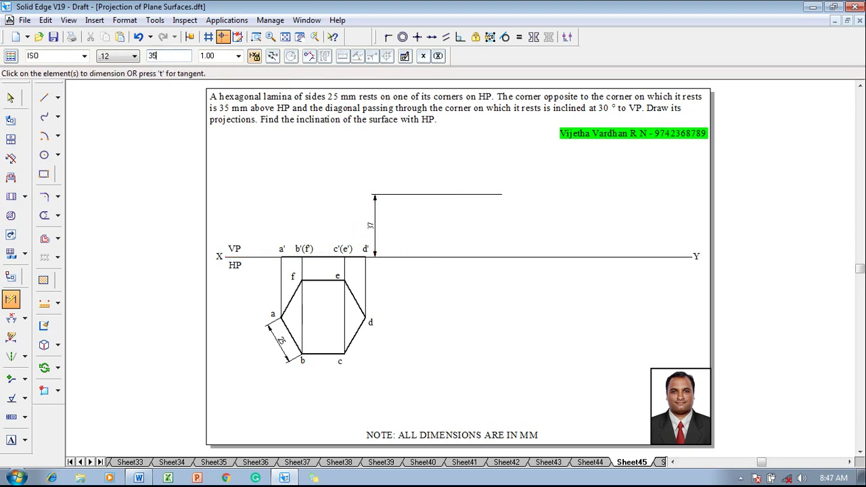
key(Return)
key(Escape)
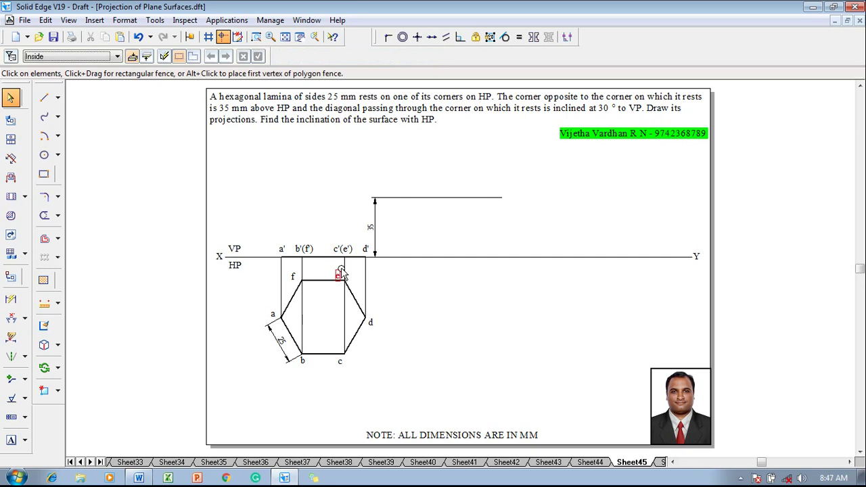
Copy the front-view edge and its labels to the right along XY, based at a'.
drag(268, 228, 385, 264)
click(58, 368)
click(89, 365)
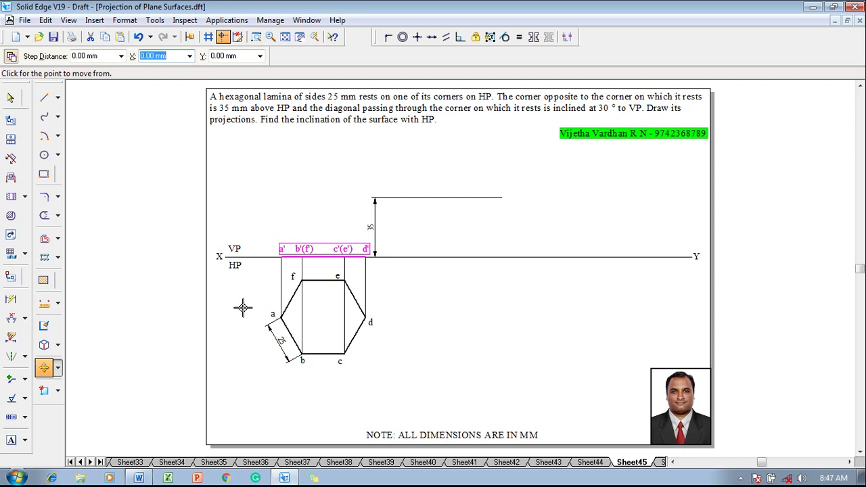
click(282, 252)
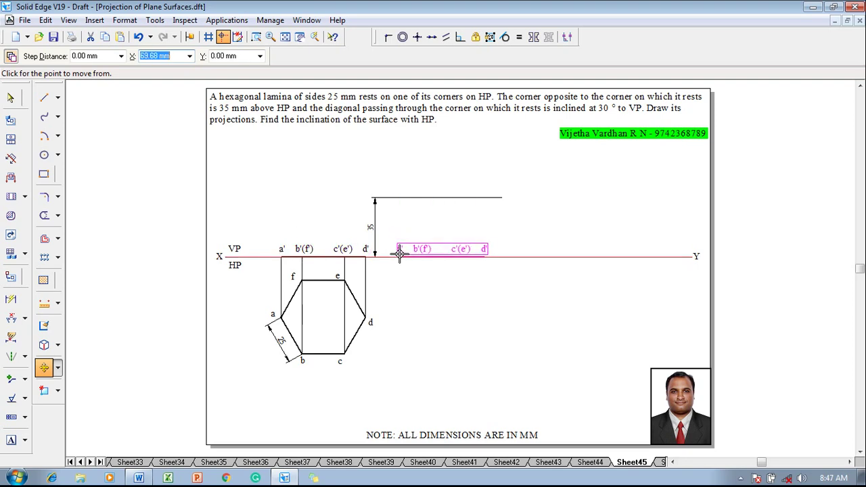
click(402, 252)
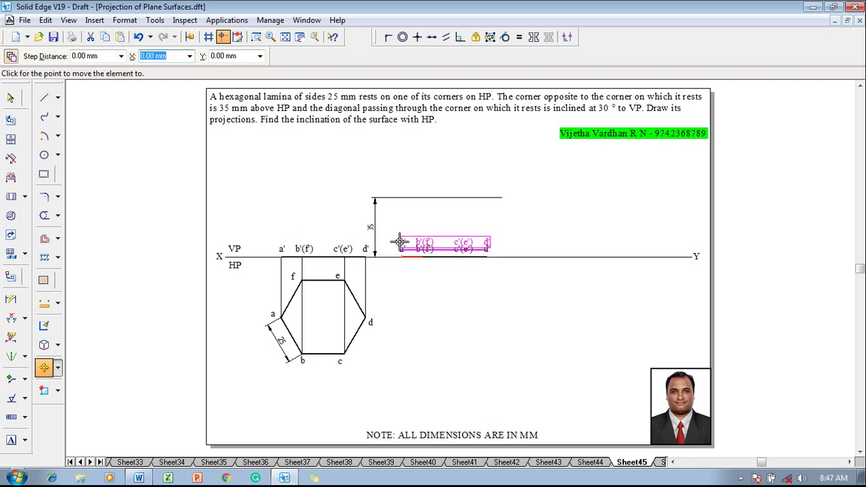
Draw an arc centred at the copied a' from d' up to the 35 mm line.
click(58, 368)
click(89, 383)
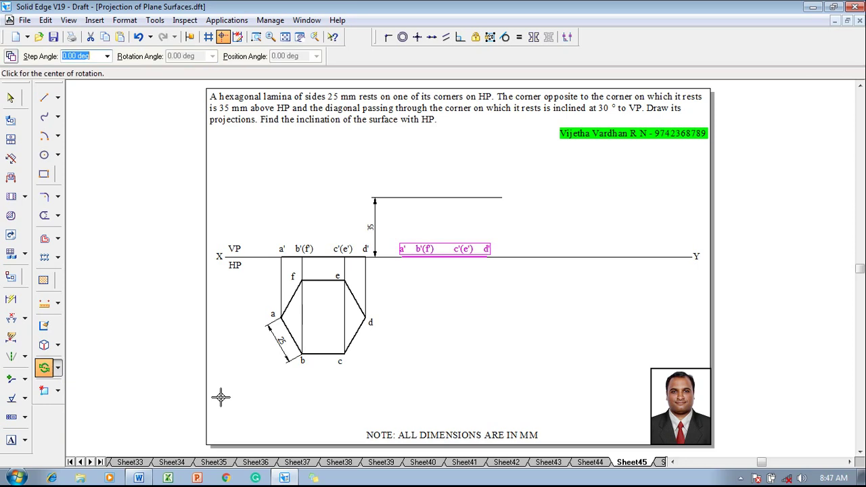
click(402, 257)
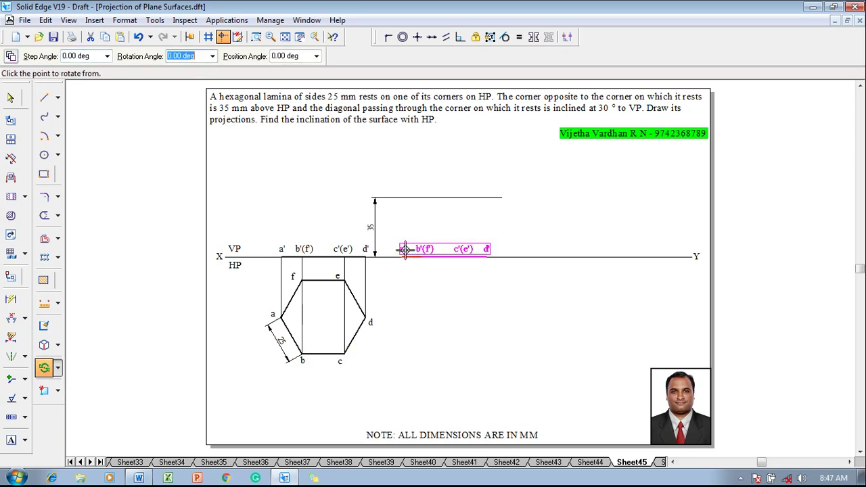
click(43, 136)
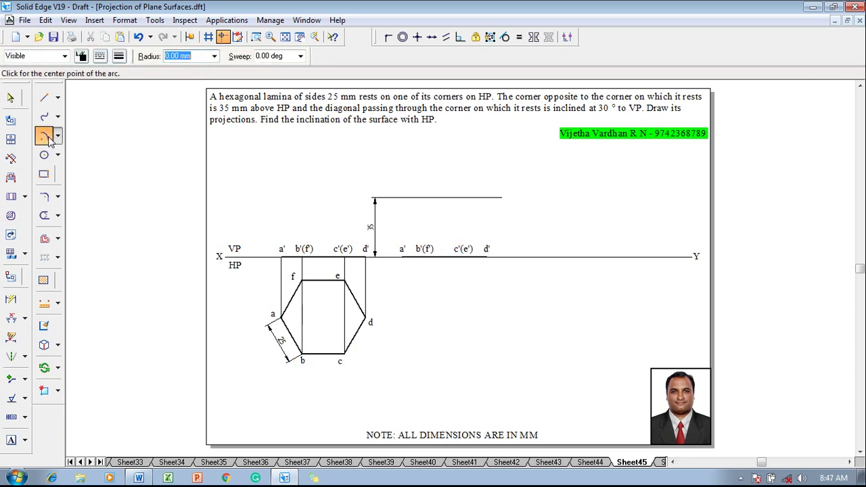
click(402, 256)
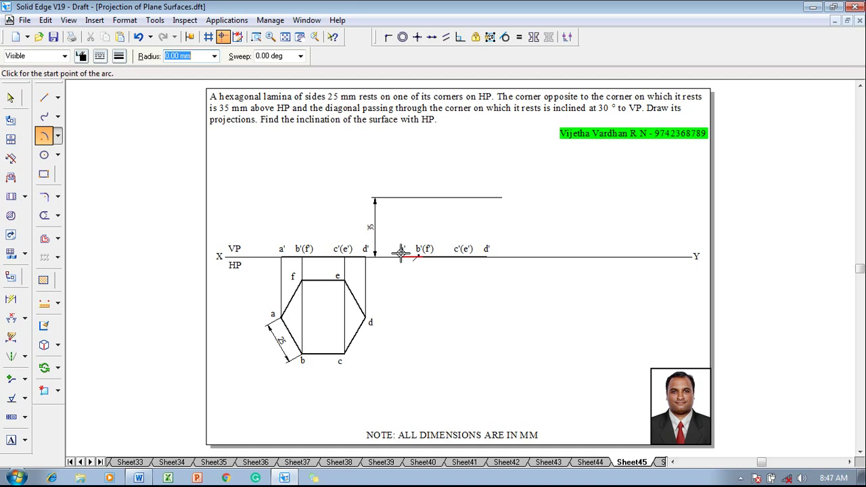
click(487, 256)
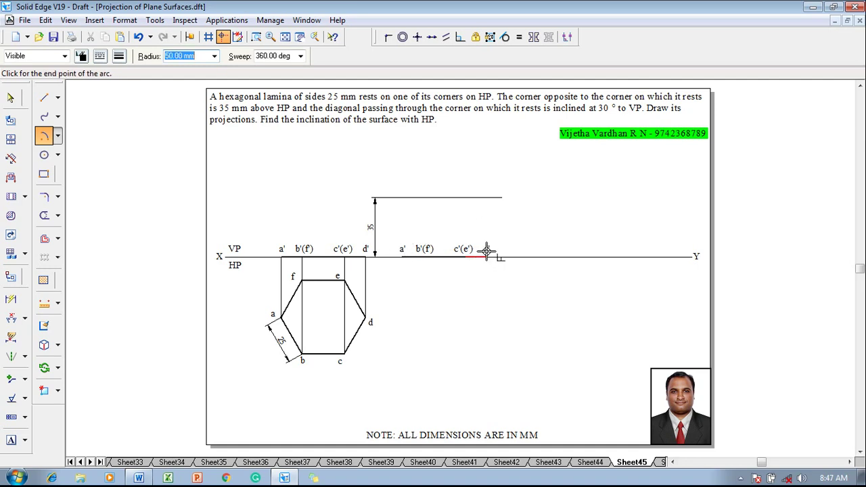
click(459, 199)
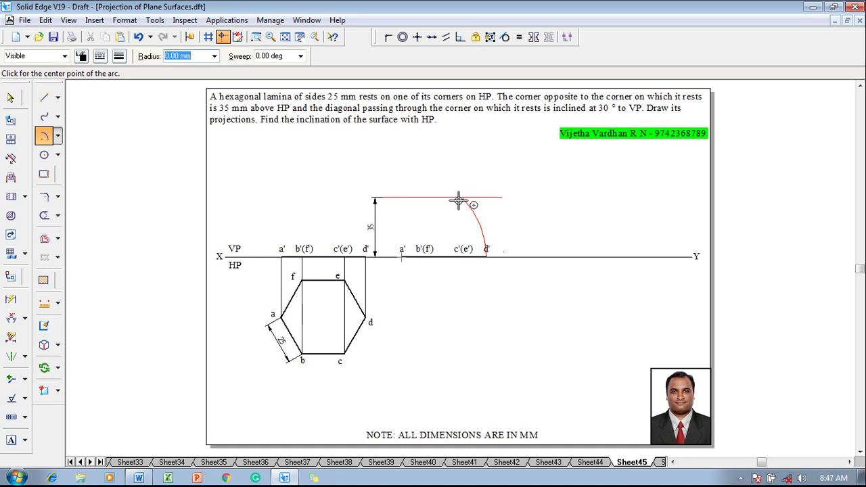
key(Escape)
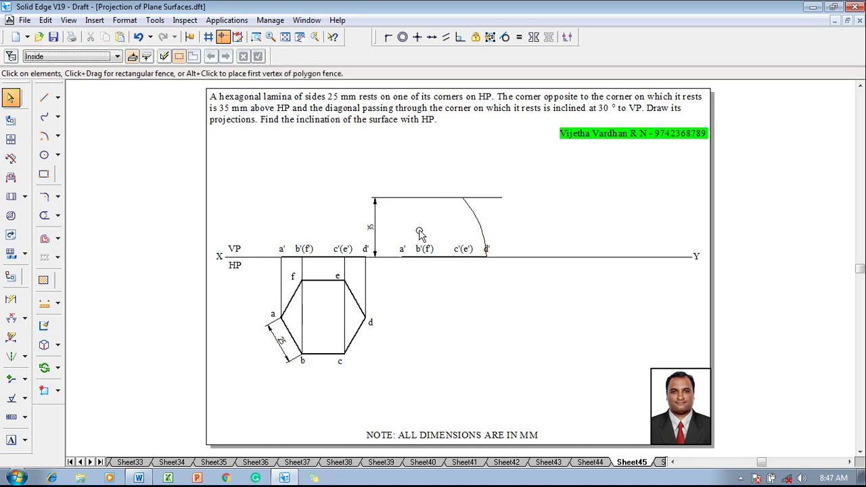
Rotate the copied edge about a' so d' lands on the 35 mm line.
drag(399, 237, 499, 268)
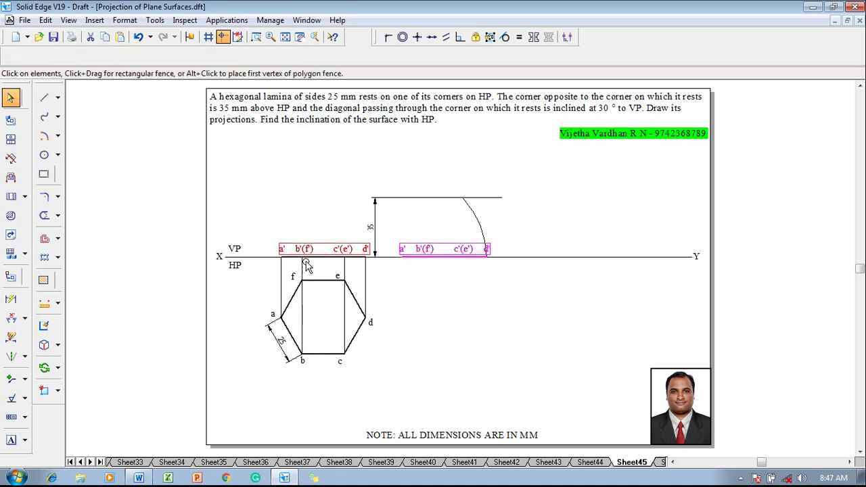
click(44, 368)
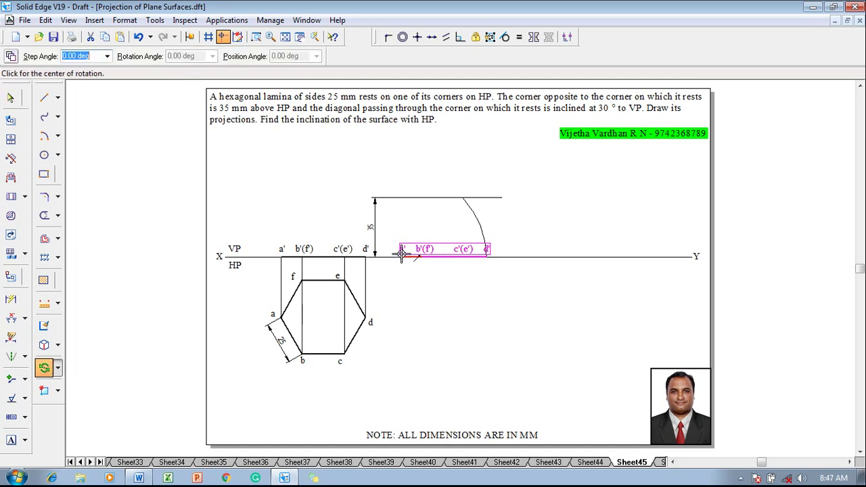
click(486, 251)
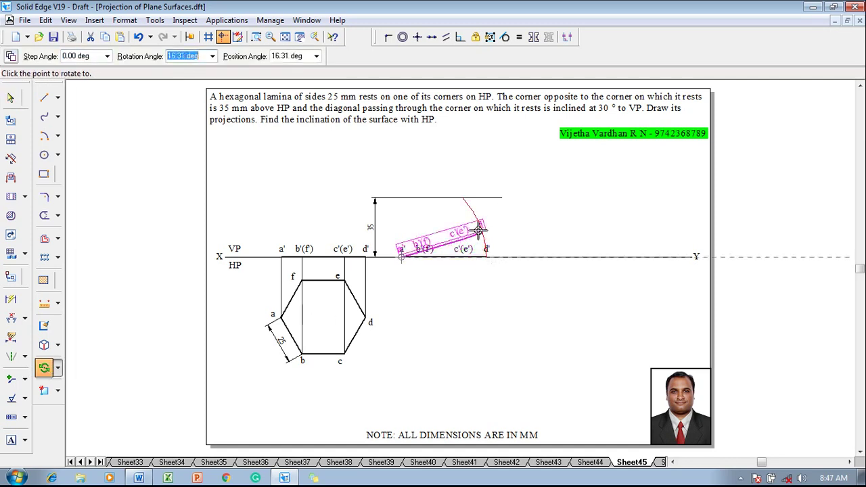
click(460, 197)
click(493, 182)
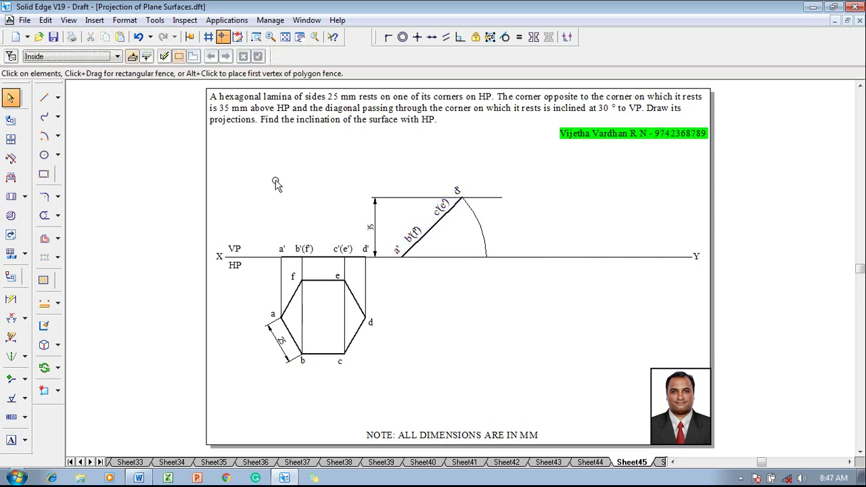
Dimension the tilt angle between a'–d' and XY as 44.43°.
click(12, 317)
click(430, 234)
click(435, 253)
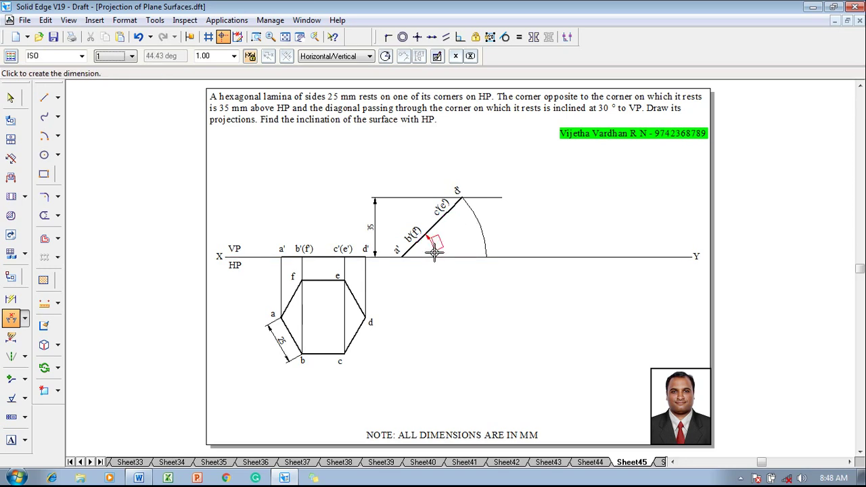
click(435, 253)
key(Escape)
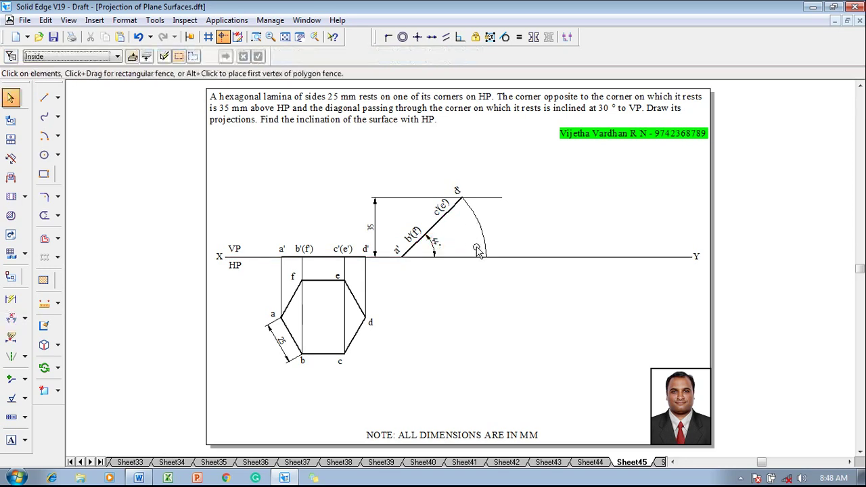
Drop thin projectors from d', a' and c'(e') and join them back to the top view.
click(44, 98)
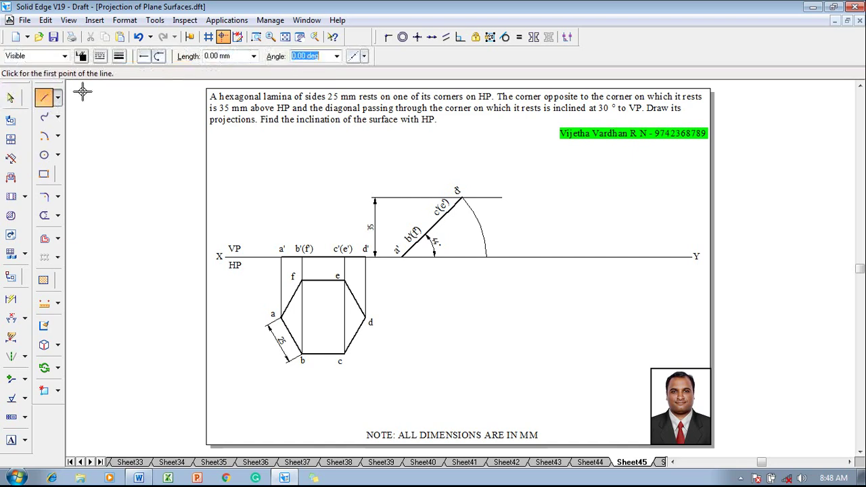
click(121, 58)
click(141, 95)
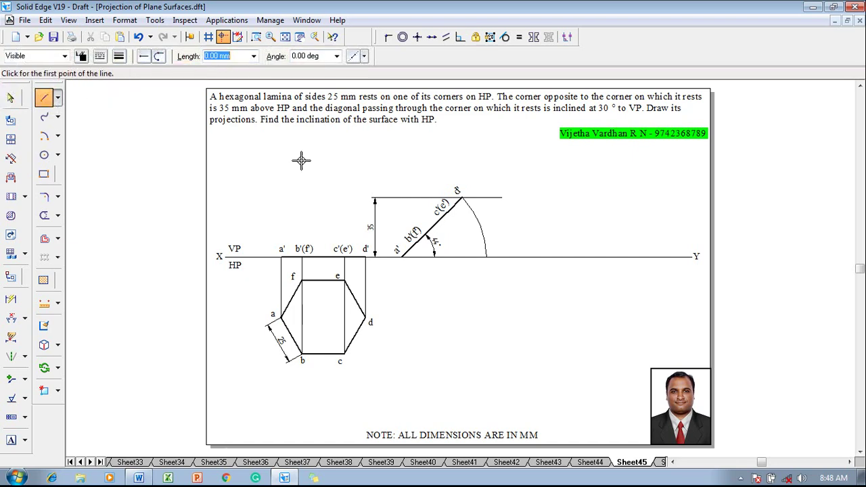
click(462, 199)
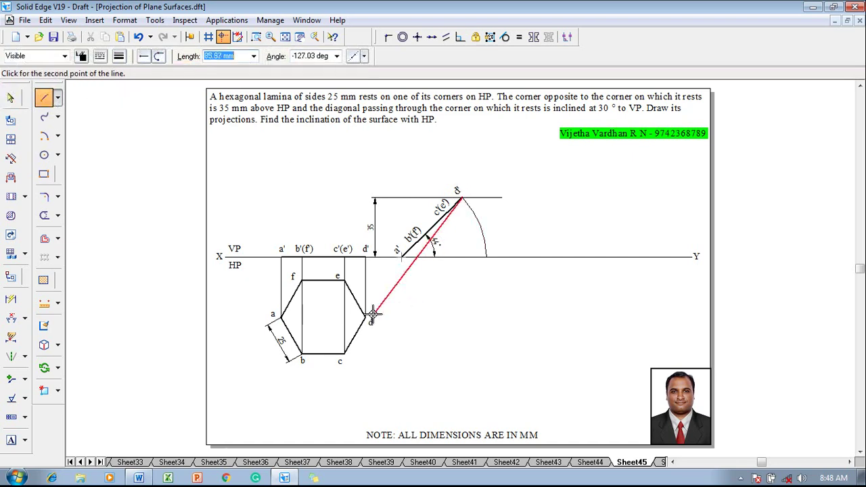
click(462, 316)
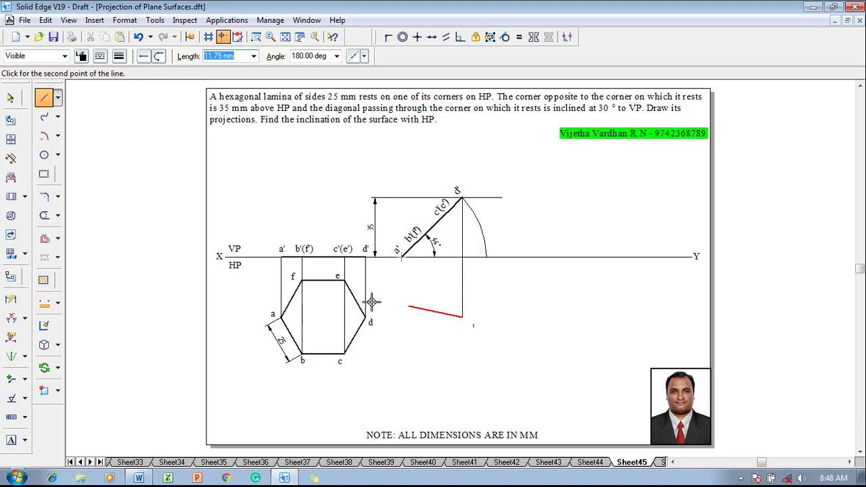
click(282, 317)
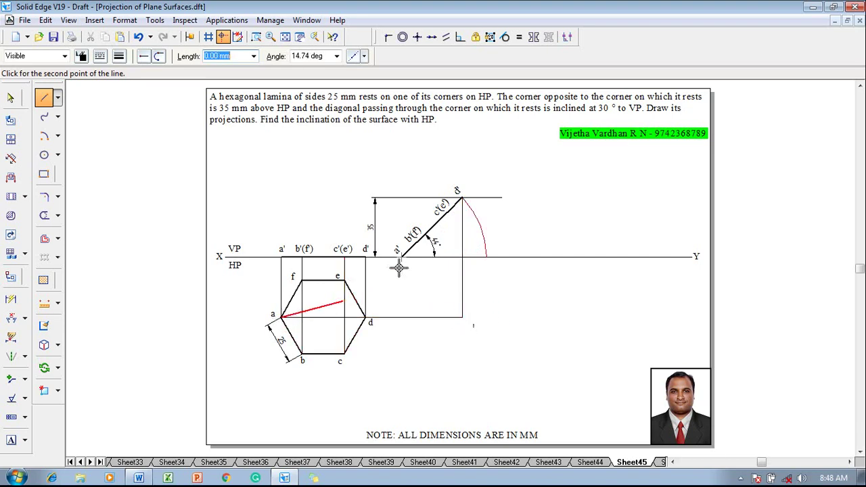
click(402, 317)
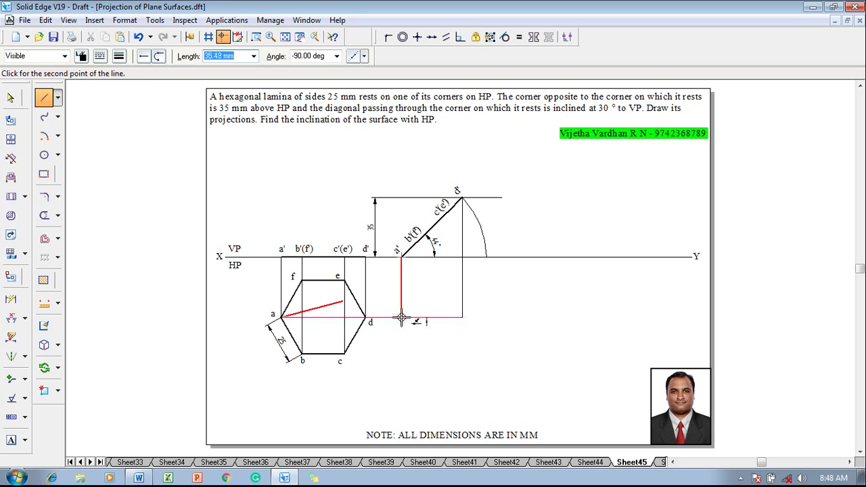
right_click(436, 274)
click(446, 211)
click(448, 348)
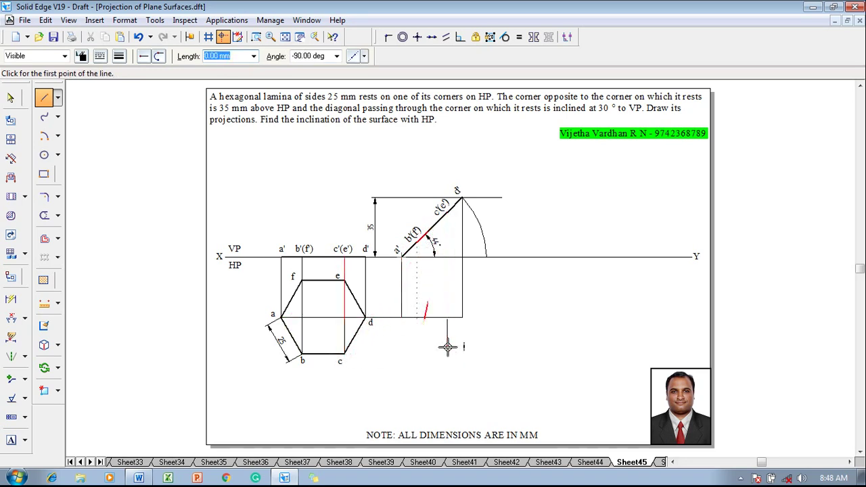
click(346, 354)
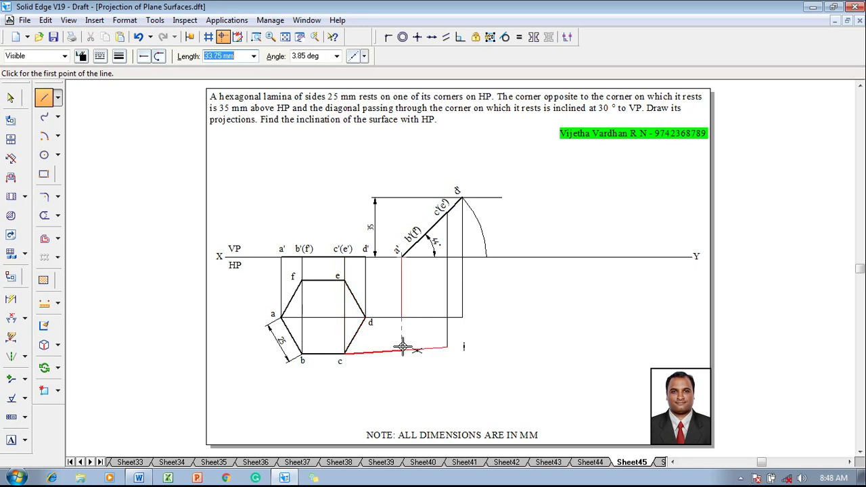
key(Escape)
Set the line from c to a -180° angle so it runs exactly horizontal.
click(403, 351)
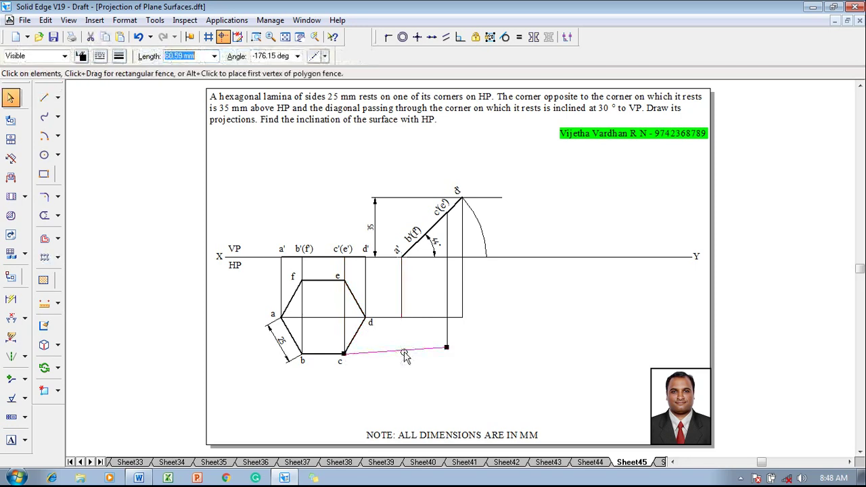
double_click(267, 56)
text(-180)
key(Return)
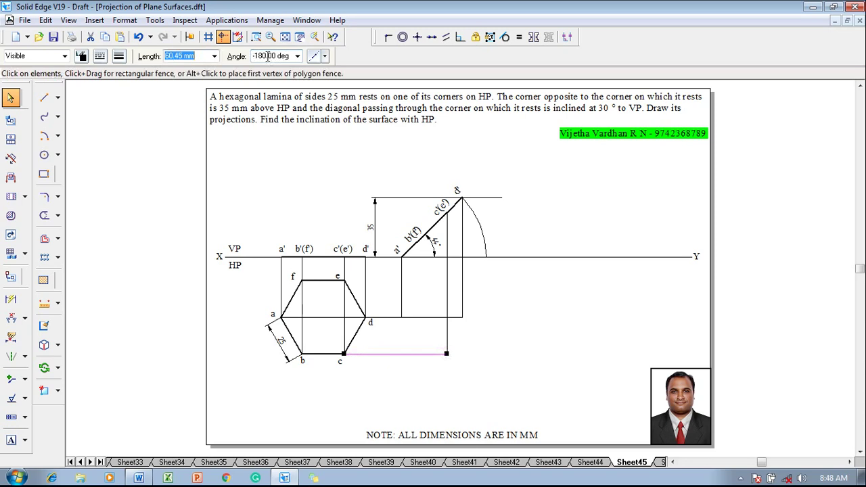
Draw a projector down from b'(f') and a horizontal projector from point e.
click(44, 97)
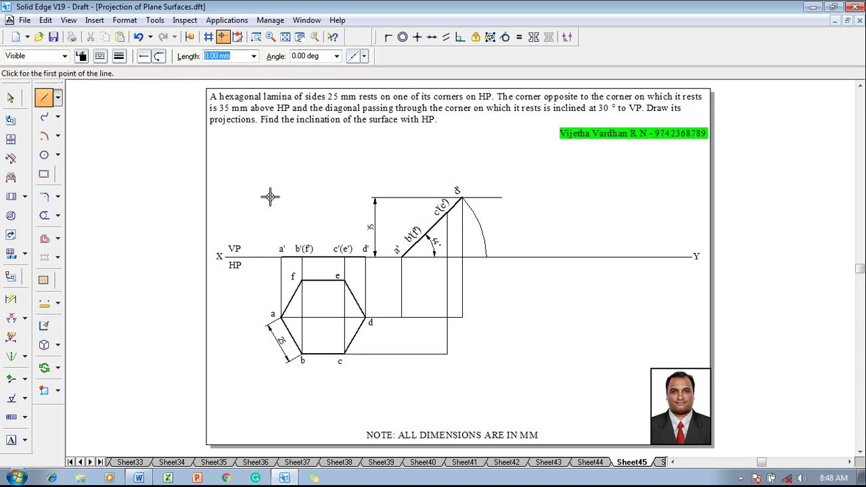
click(417, 241)
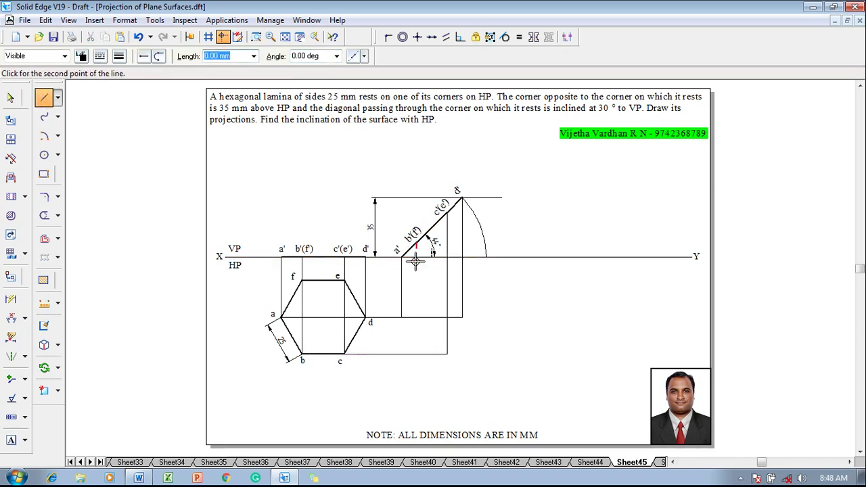
click(417, 354)
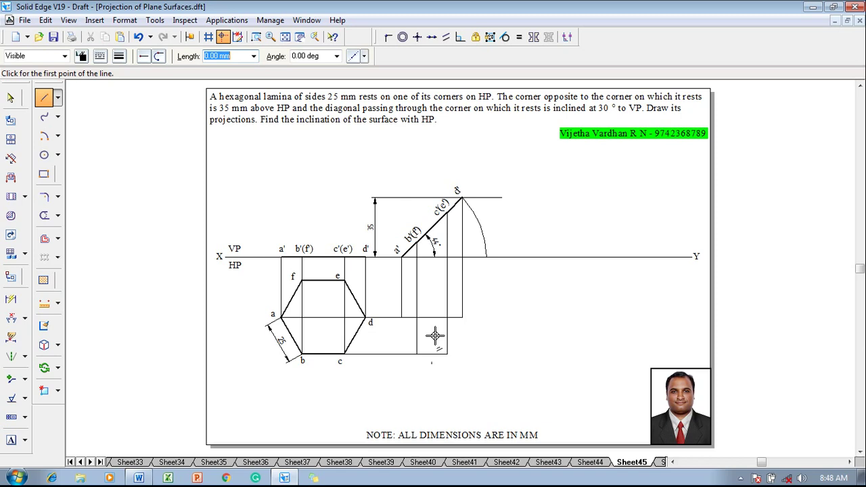
click(344, 279)
right_click(359, 277)
click(343, 280)
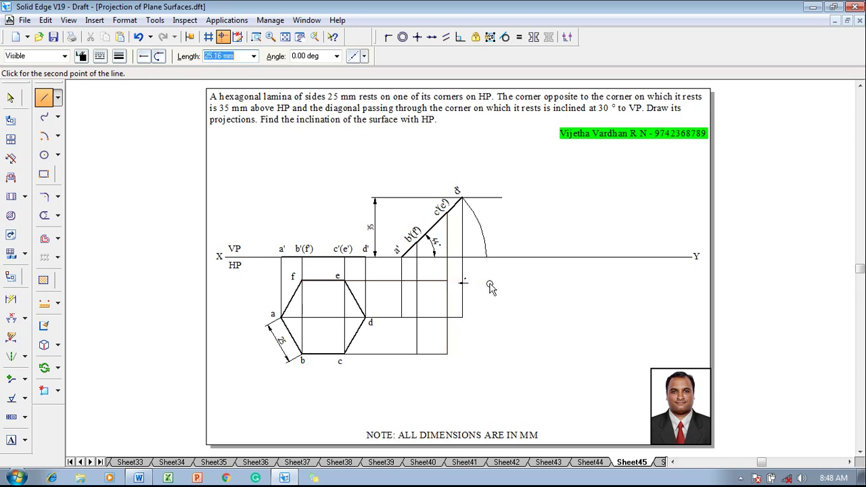
key(Escape)
click(11, 440)
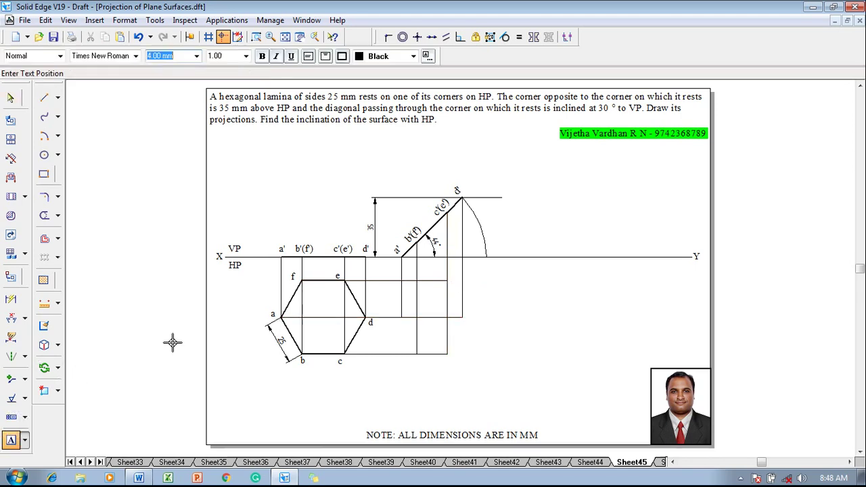
Label the new top-view vertices at the projector intersections, including e.
click(391, 304)
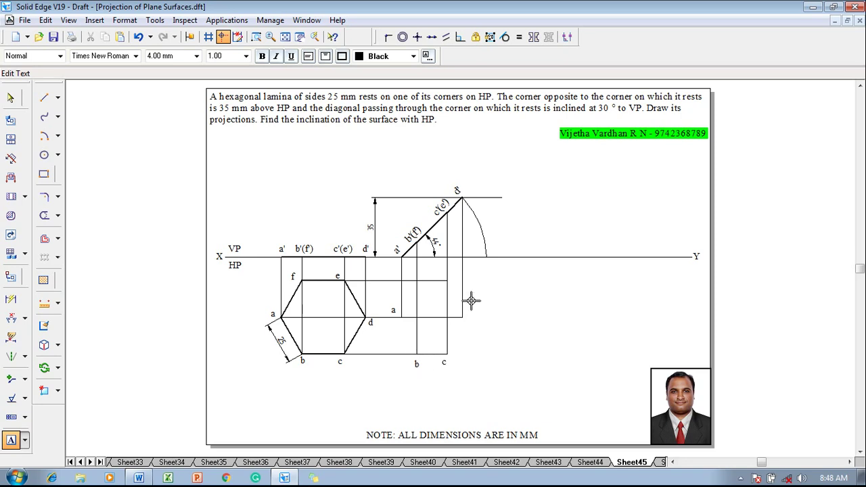
click(440, 271)
text(e)
click(409, 267)
key(Escape)
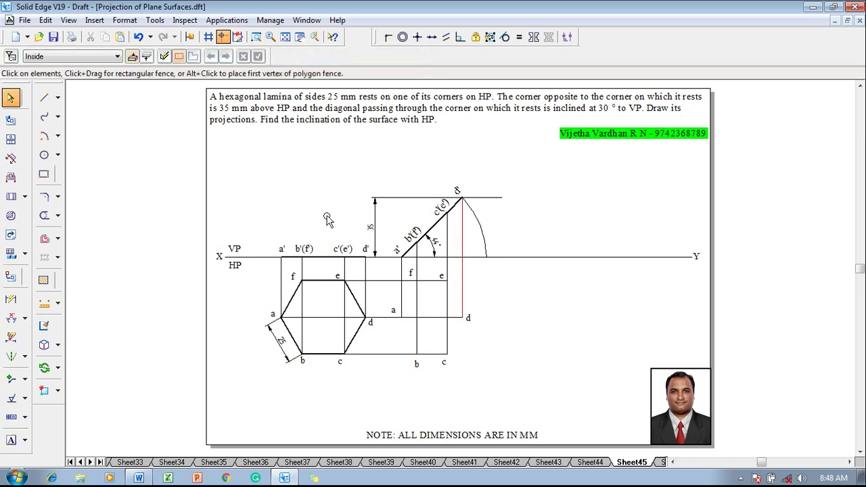
Join a-b-c-d-e-f-a with 0.50 mm lines to form the final top-view hexagon.
click(44, 98)
click(119, 56)
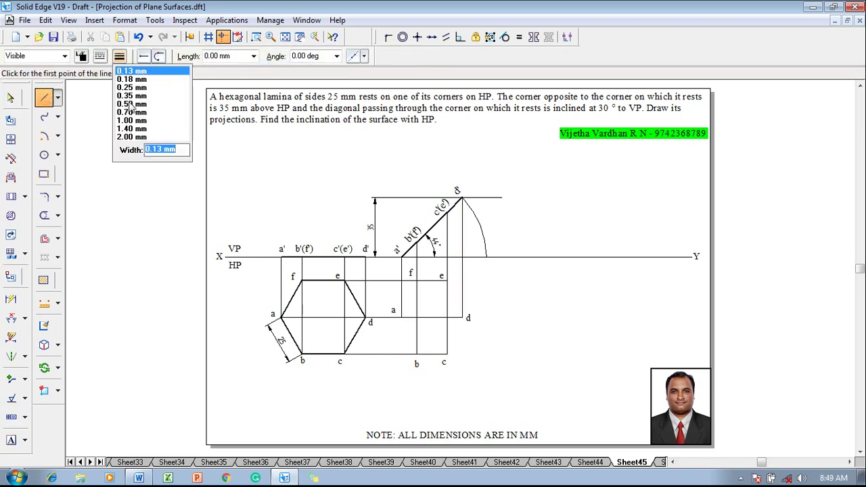
click(132, 105)
click(402, 317)
click(416, 353)
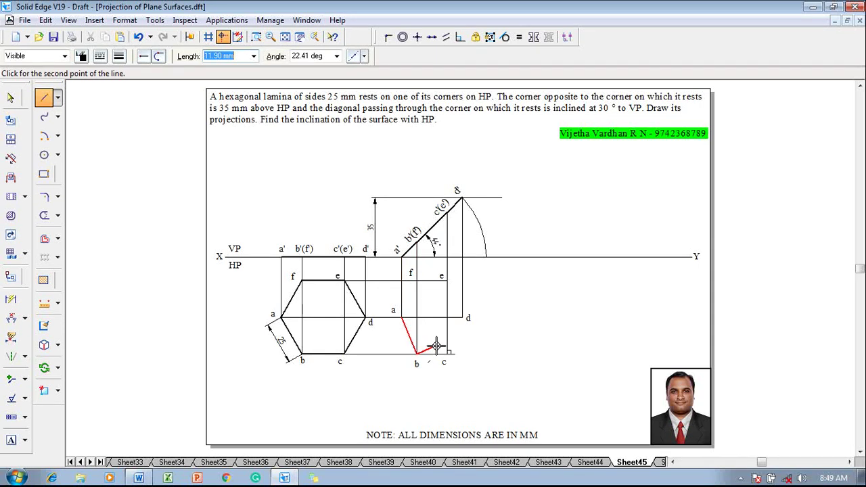
click(447, 353)
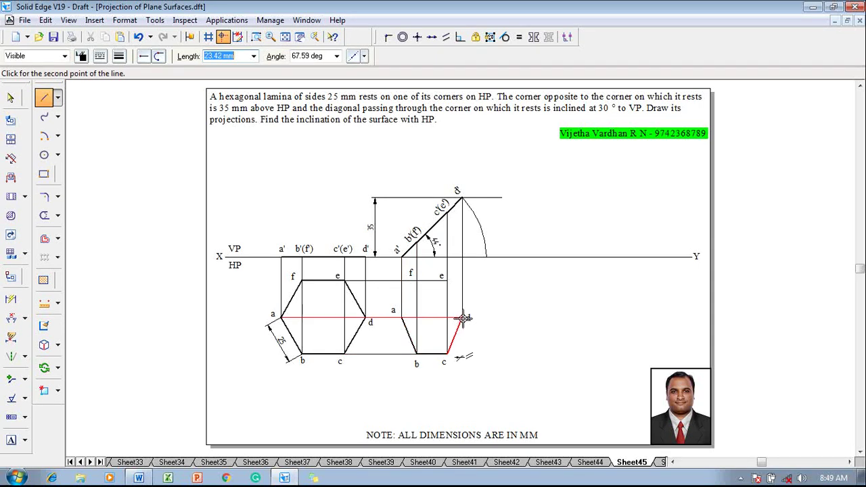
click(463, 316)
click(446, 280)
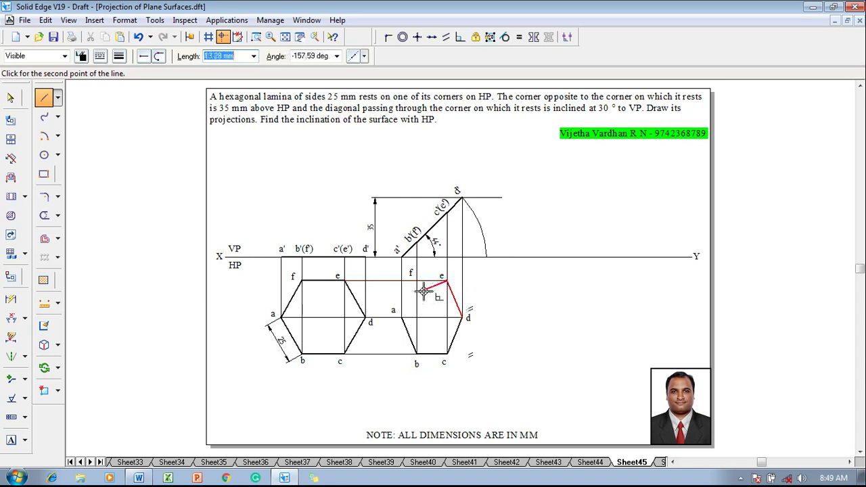
click(416, 280)
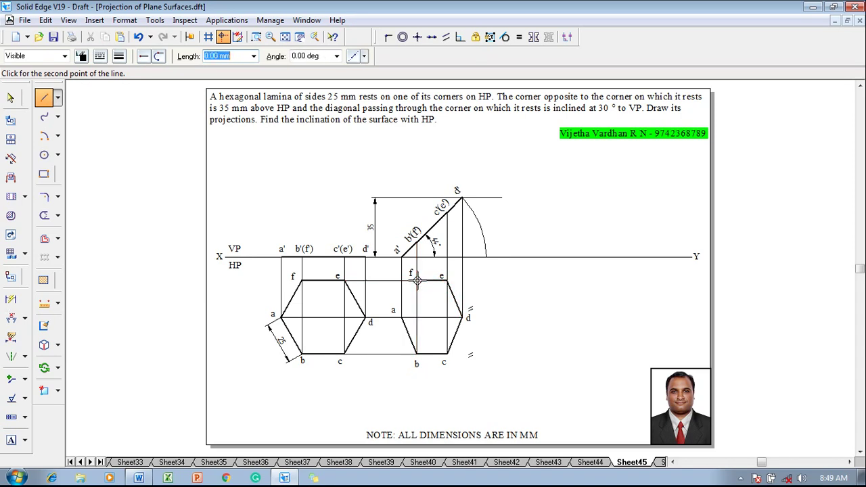
click(402, 317)
key(Escape)
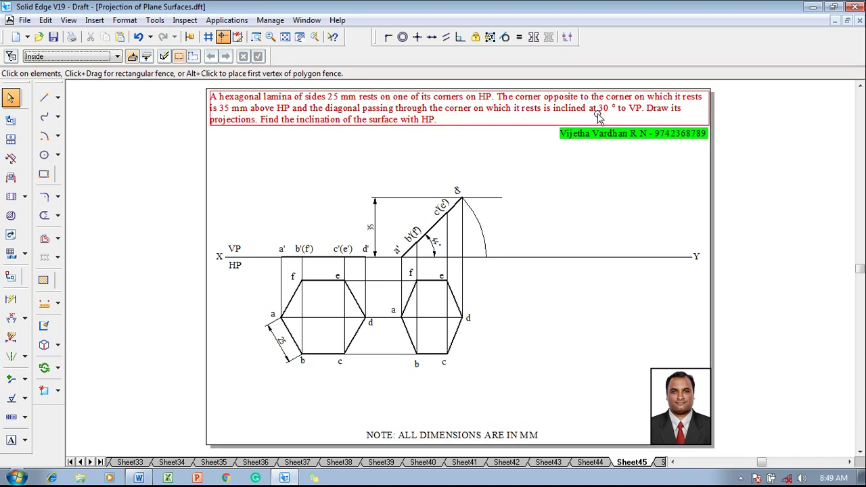
Draw a 0.13 mm inclined line from the Y end down to its lower end.
click(44, 97)
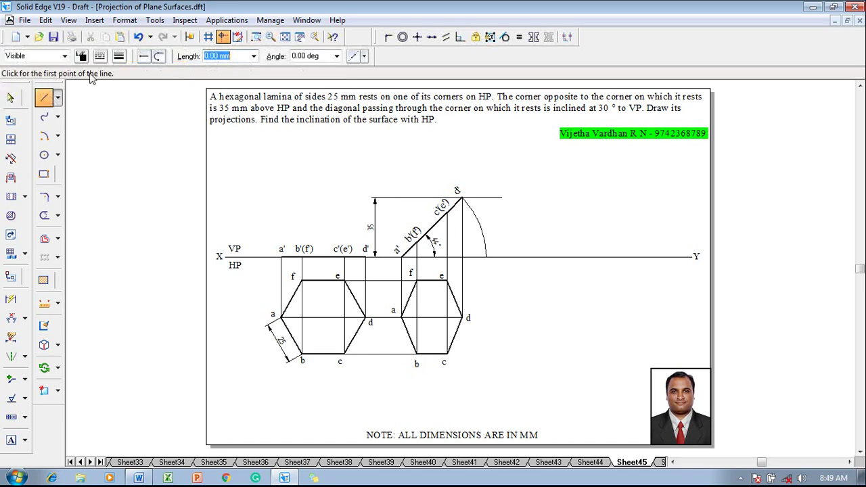
click(119, 56)
click(125, 72)
click(662, 257)
click(469, 372)
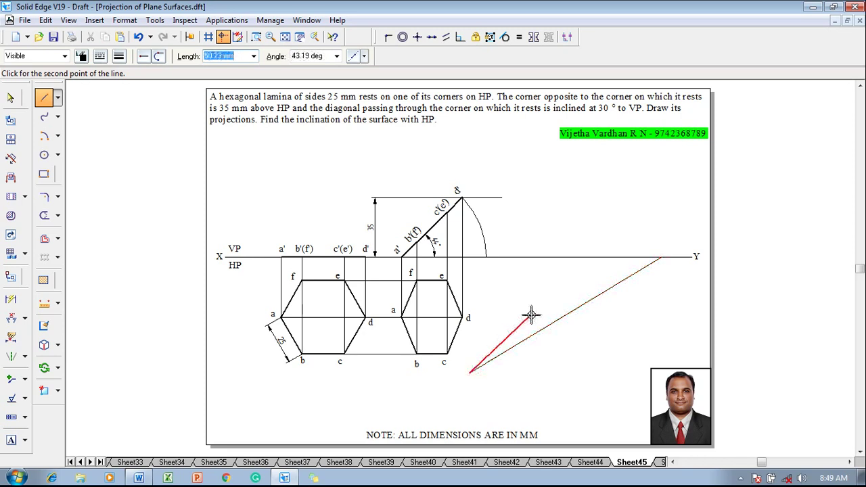
key(Escape)
Add a 30° angle dimension between the XY line and the inclined line.
click(11, 317)
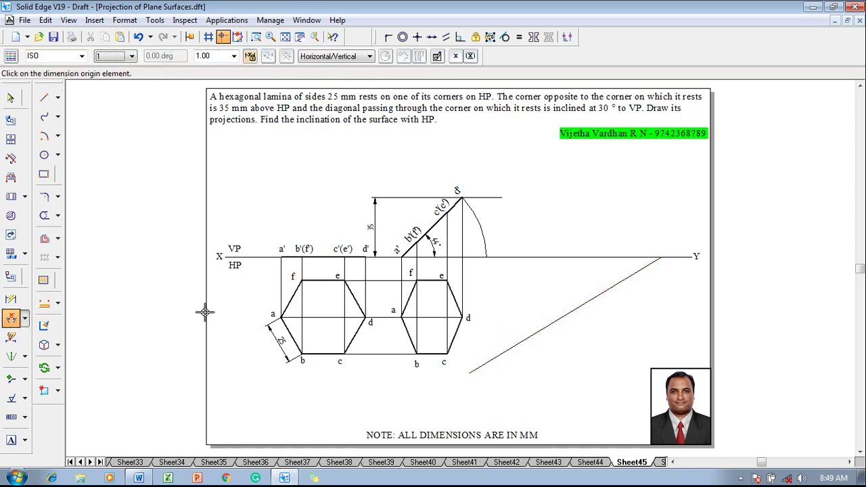
click(628, 270)
click(624, 258)
click(620, 269)
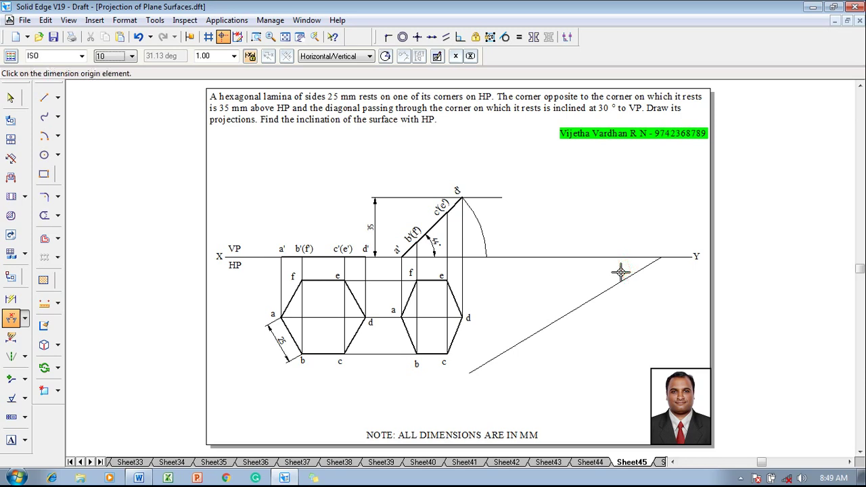
click(662, 355)
key(Escape)
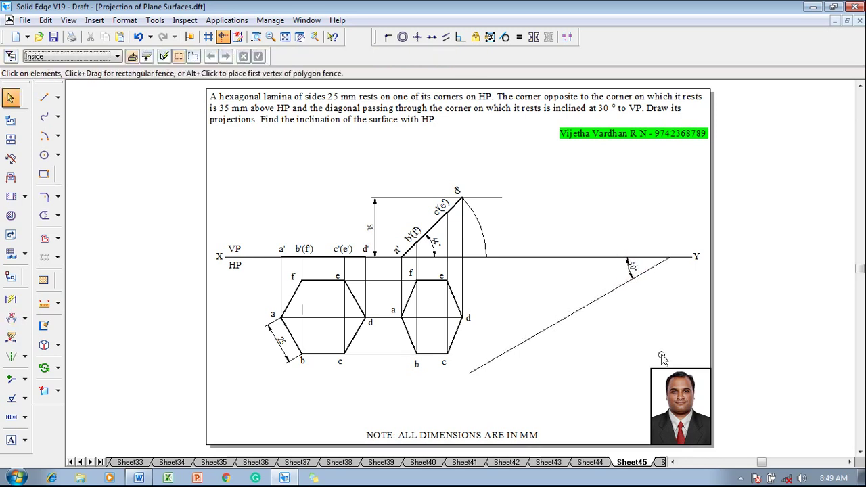
Dimension a–d as 50 under the first top view and 35.71 under the final top view.
click(11, 299)
click(282, 284)
click(365, 288)
click(343, 373)
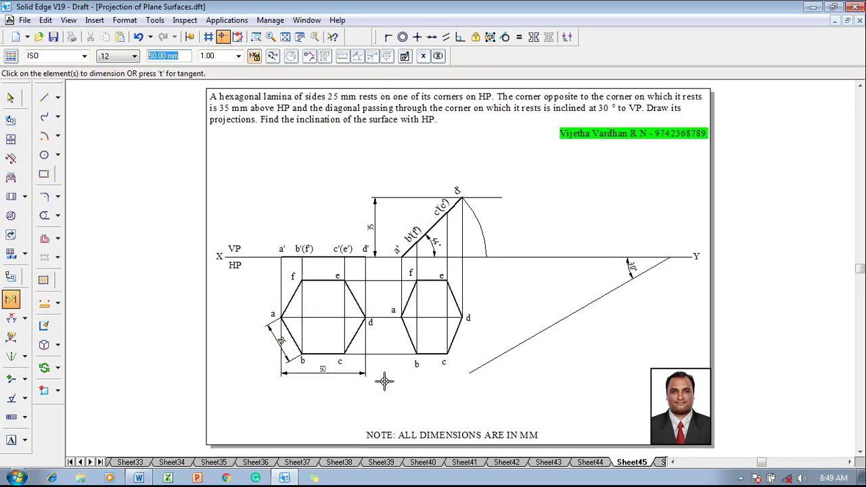
key(Escape)
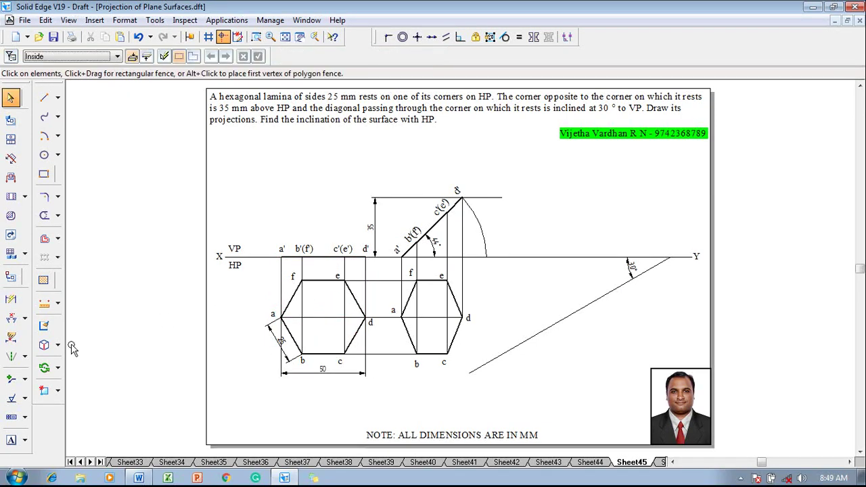
click(11, 300)
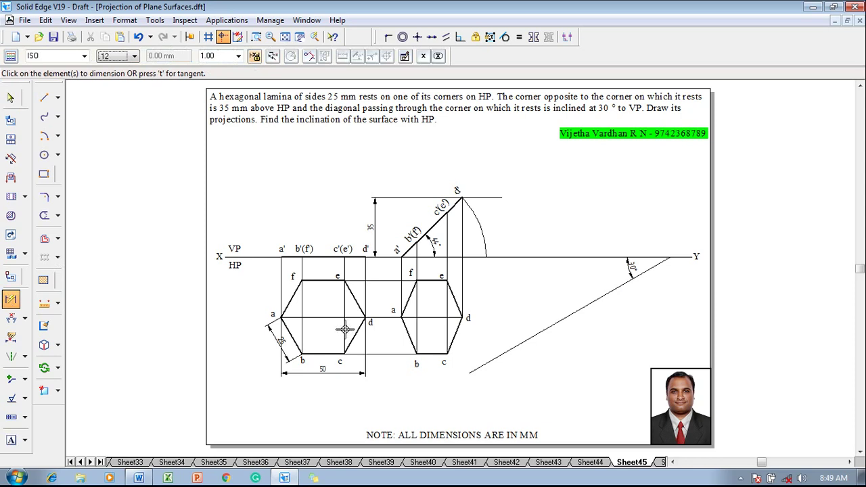
click(404, 290)
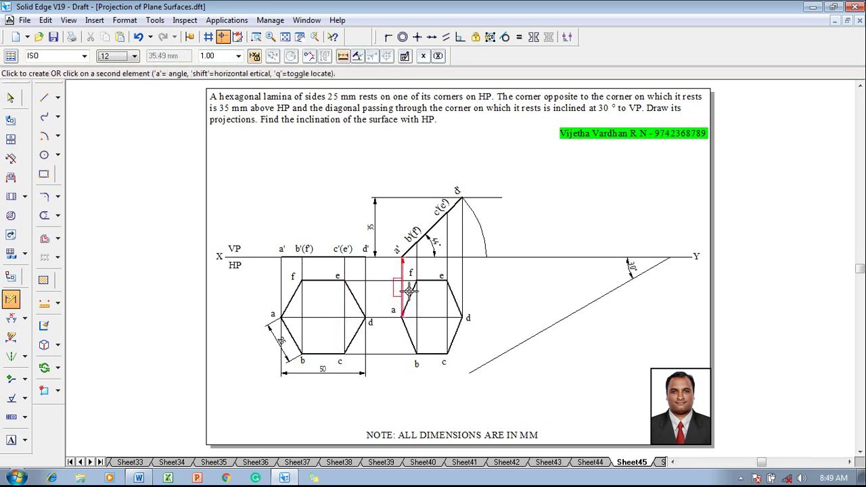
click(462, 291)
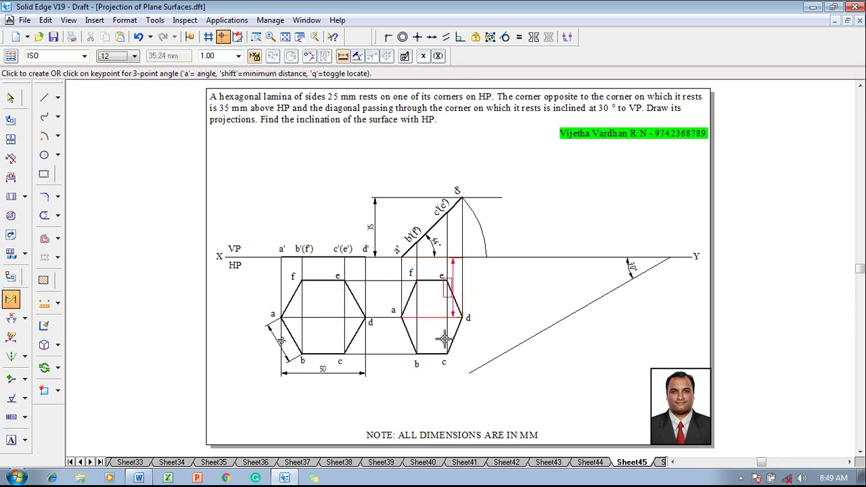
click(440, 378)
key(Escape)
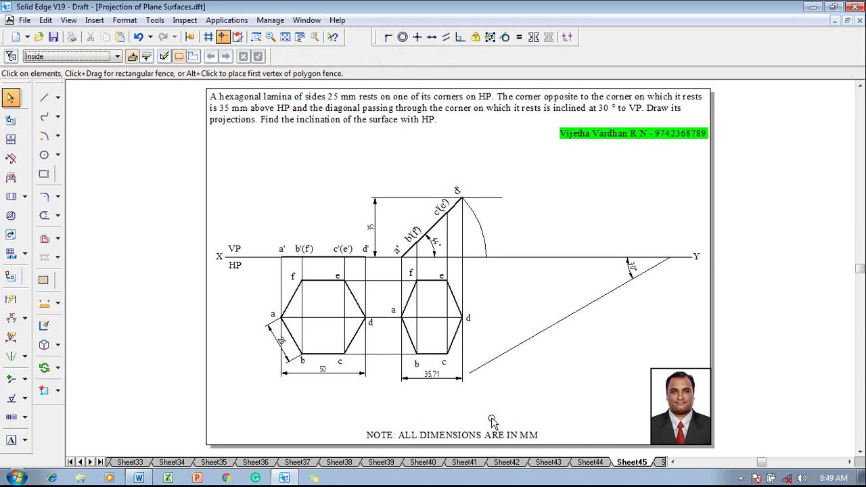